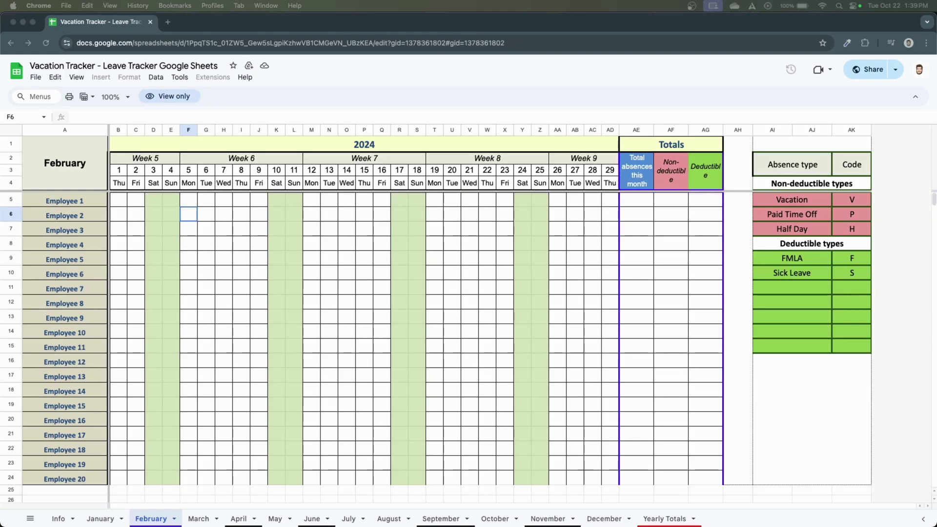
# - Make an editable copy of the vacation tracker template named "Company ABZ - Leave Tracker Google Sheets"
pyautogui.click(36, 84)
pyautogui.click(35, 80)
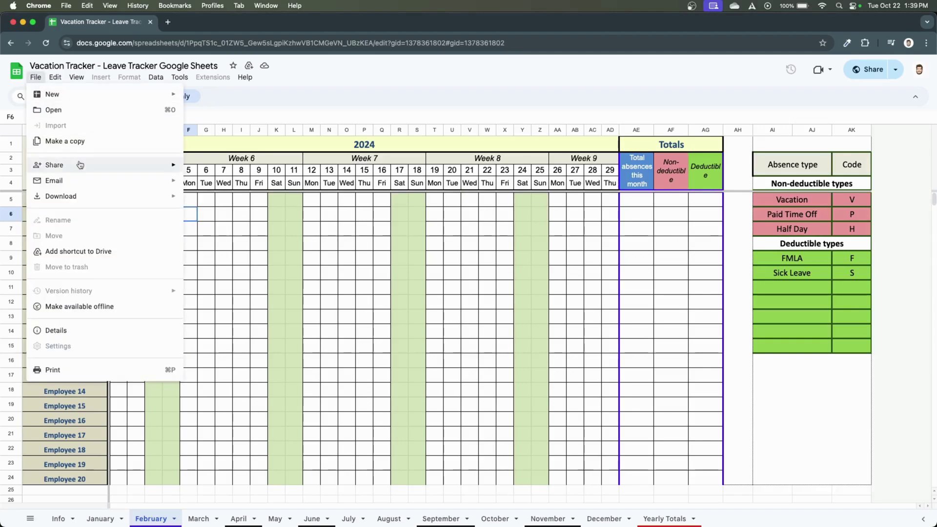
pyautogui.moveTo(80, 164)
pyautogui.click(65, 141)
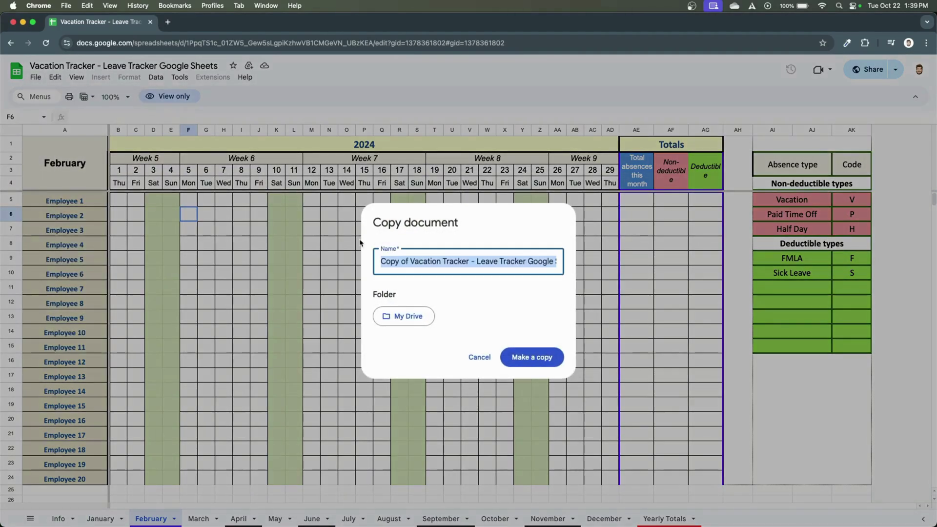
pyautogui.click(450, 256)
pyautogui.moveTo(468, 261); pyautogui.dragTo(380, 261)
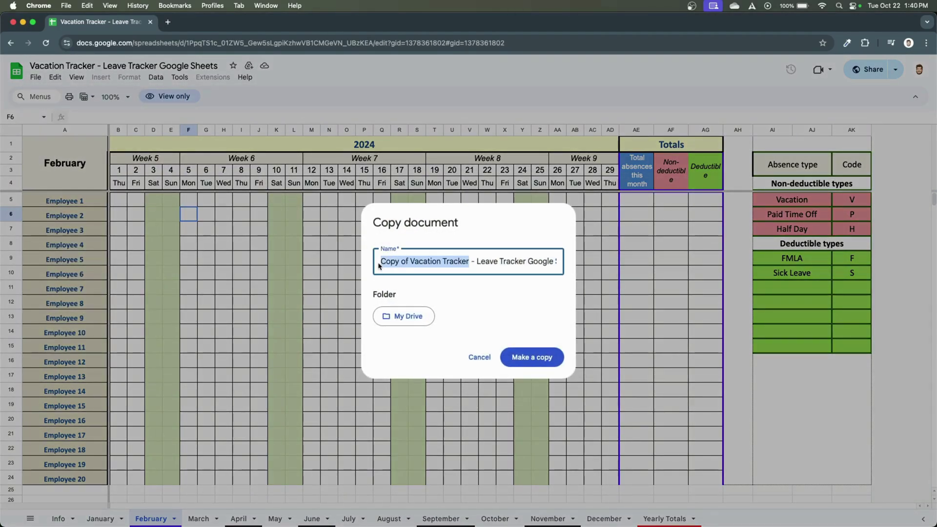
pyautogui.write('Company ABZ')
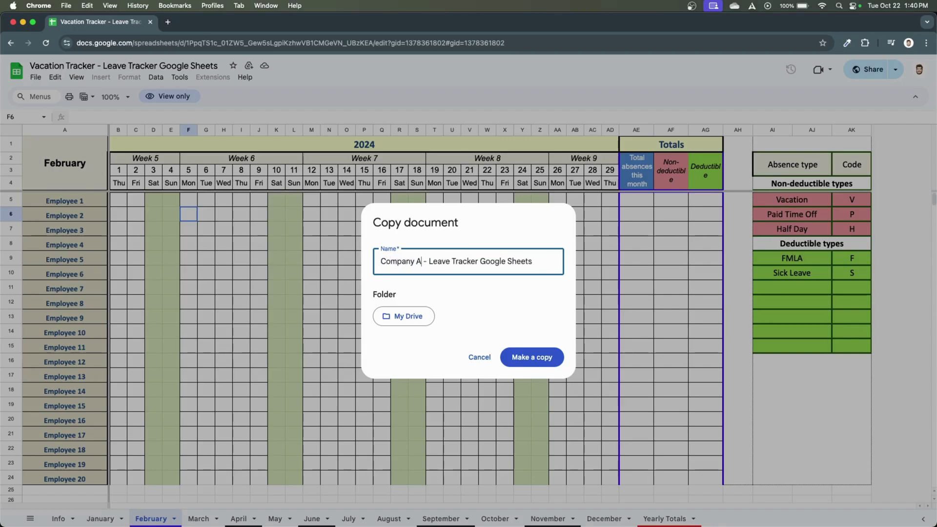
pyautogui.click(537, 362)
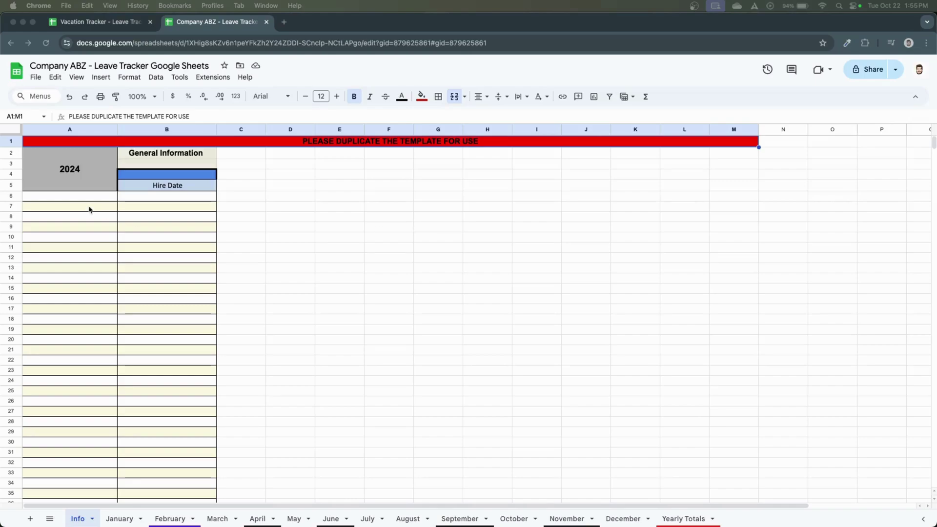
pyautogui.moveTo(89, 197); pyautogui.dragTo(90, 371)
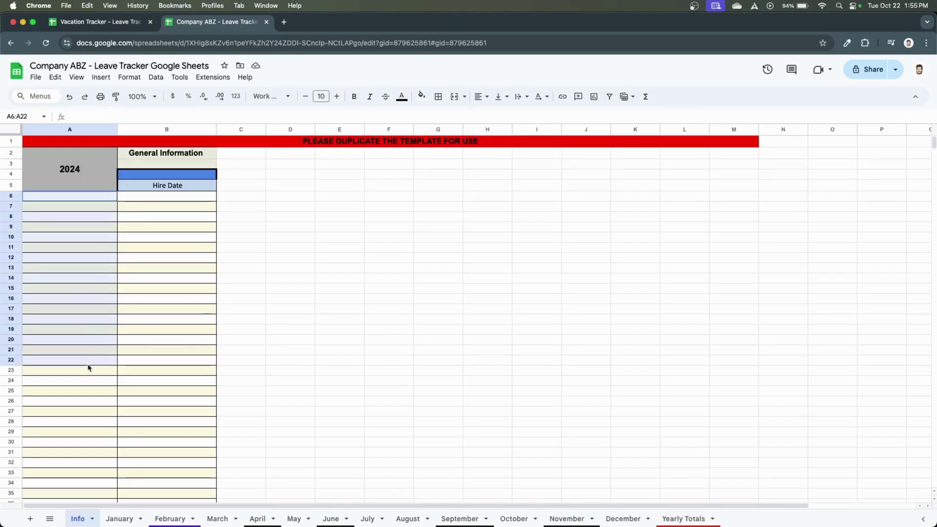
pyautogui.moveTo(156, 197); pyautogui.dragTo(157, 382)
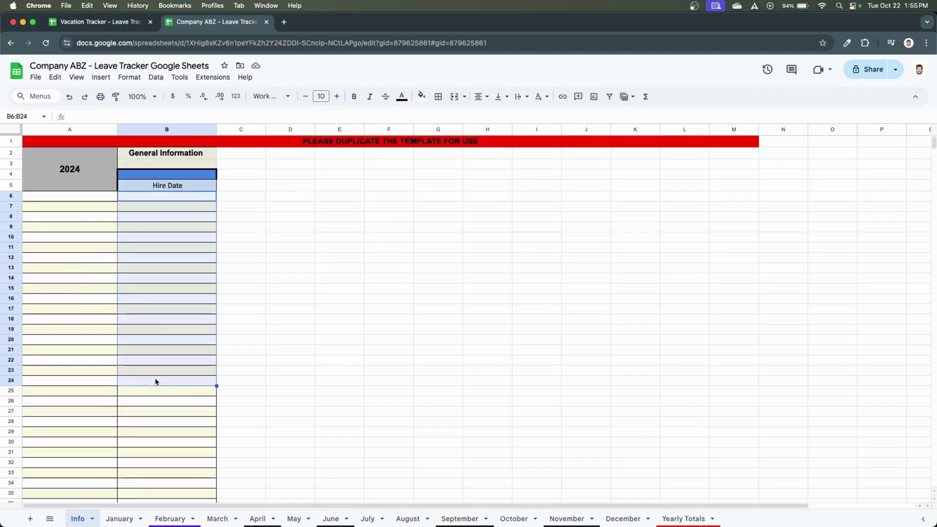
# - Add a Team column beside Hire Date on the Info sheet, with Sales in C6 and IT in C7
pyautogui.click(247, 186)
pyautogui.write('Team')
pyautogui.click(252, 200)
pyautogui.write('Sales')
pyautogui.click(251, 207)
pyautogui.write('IT')
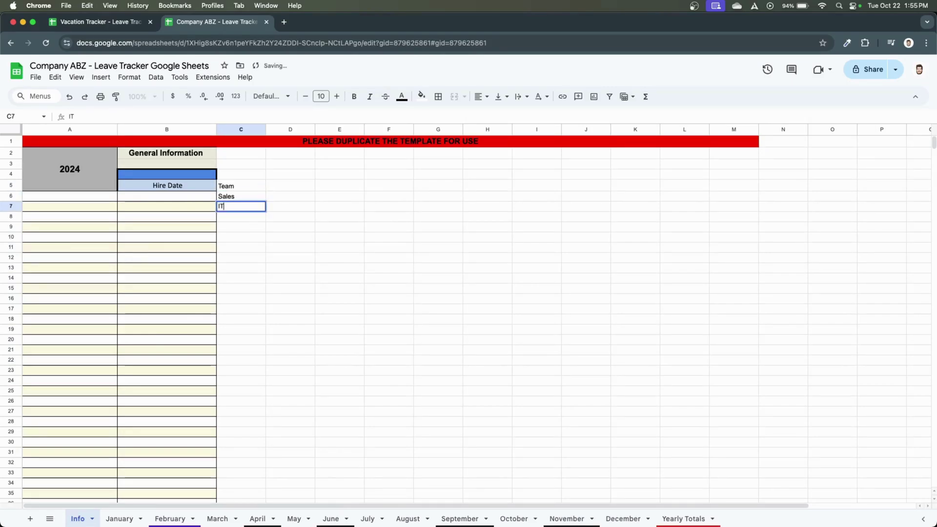
pyautogui.press('Return')
# - Clear the Team column entries in C3:C10 of the Info sheet
pyautogui.moveTo(254, 165); pyautogui.dragTo(256, 241)
pyautogui.press('Delete')
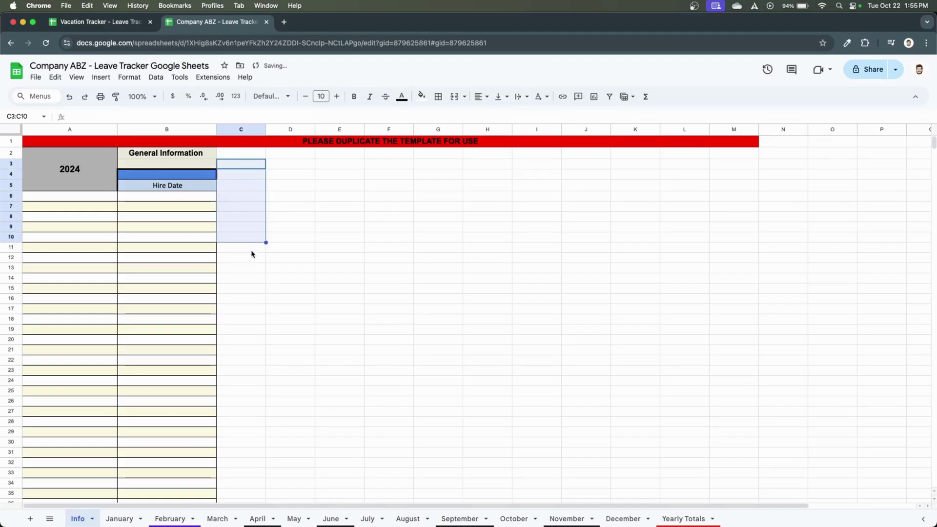
pyautogui.click(252, 272)
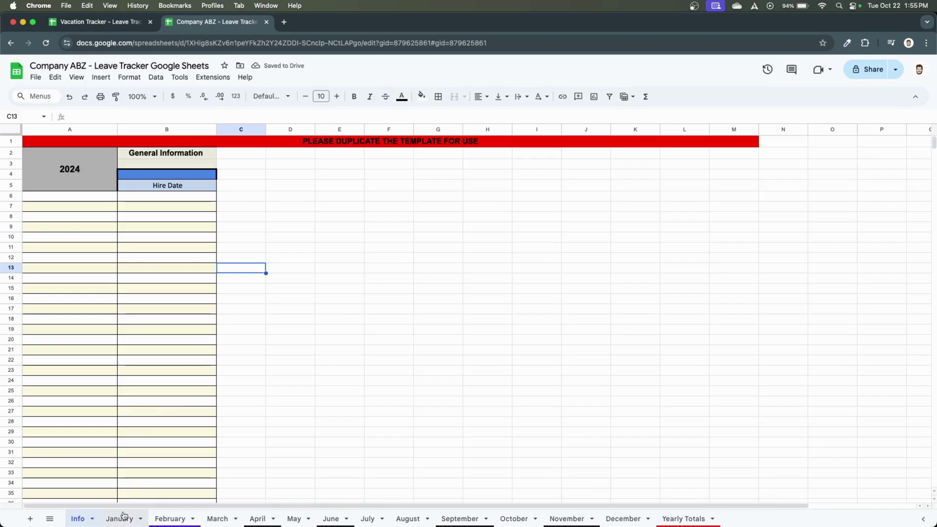
# - Open the January sheet and examine the employee list, the monthly totals columns and the absence type codes
pyautogui.click(120, 518)
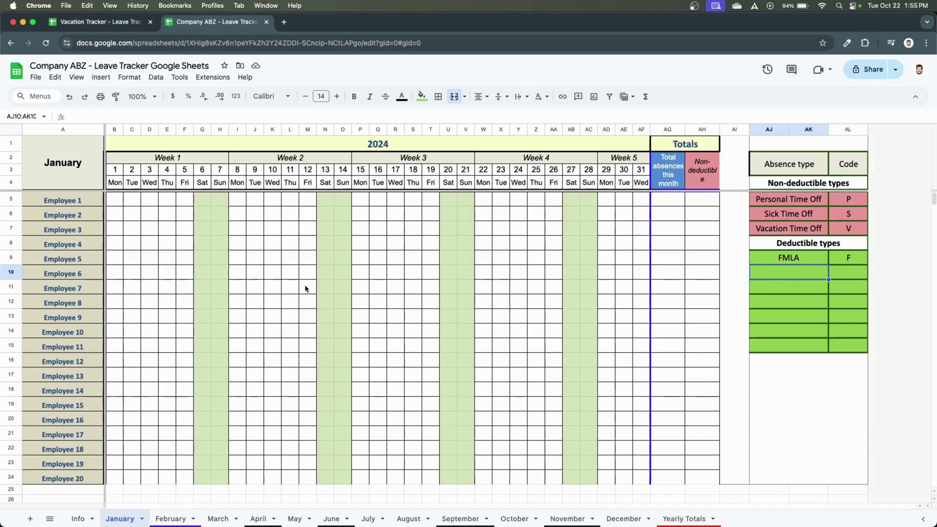
pyautogui.moveTo(63, 201); pyautogui.dragTo(83, 431)
pyautogui.click(165, 314)
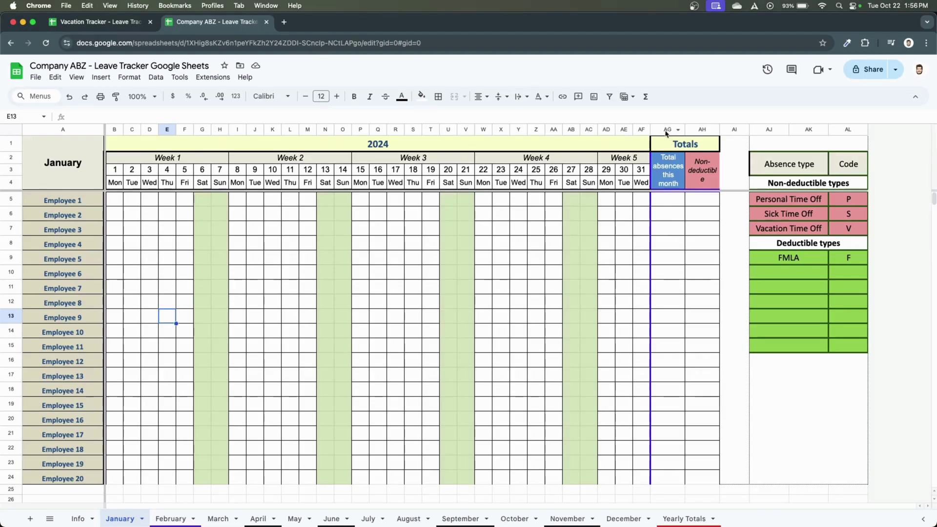
pyautogui.click(673, 225)
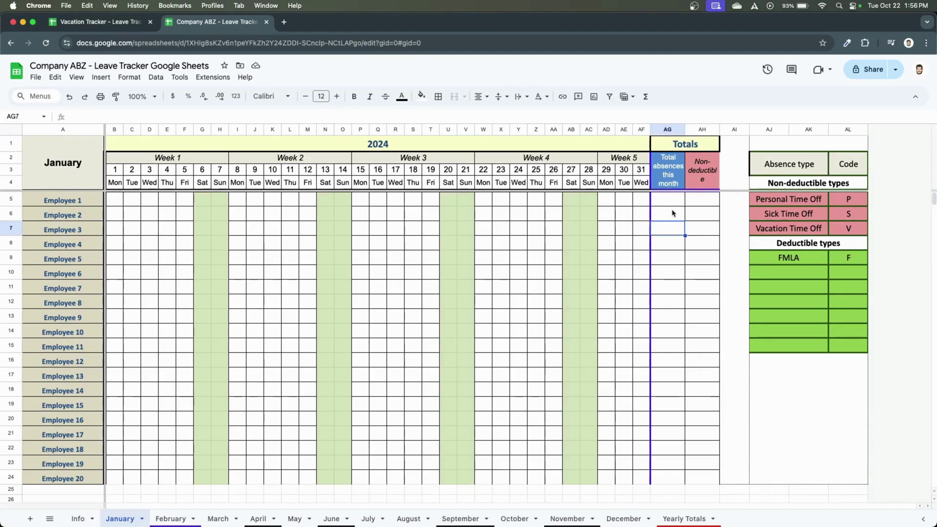
pyautogui.click(669, 214)
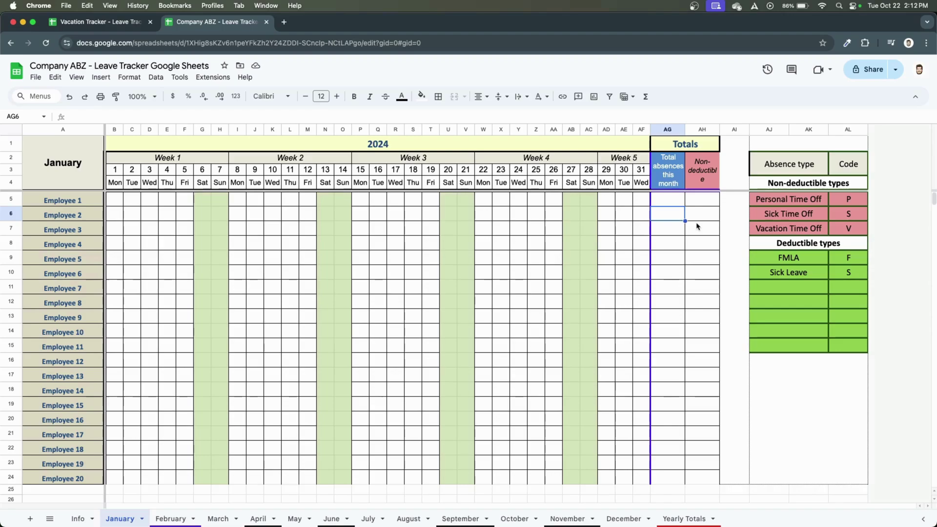
pyautogui.click(807, 166)
pyautogui.click(852, 174)
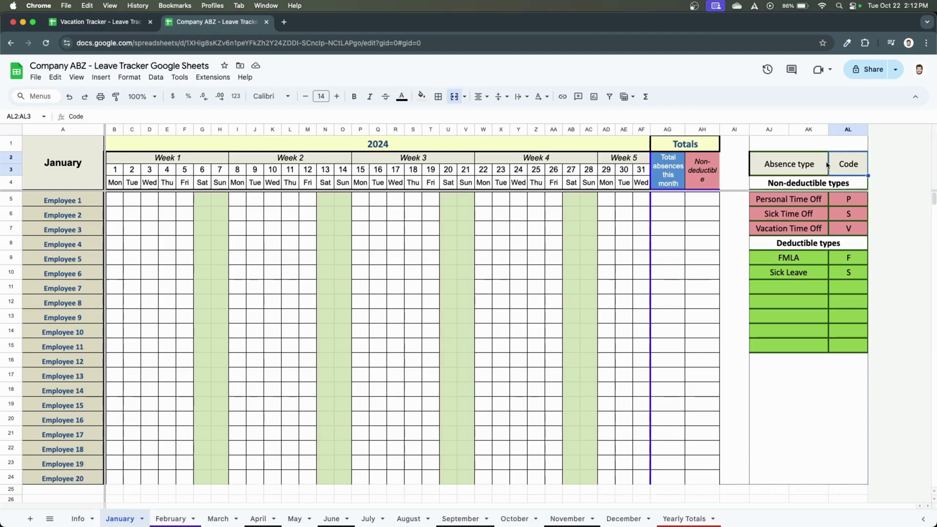
pyautogui.click(843, 219)
pyautogui.click(801, 202)
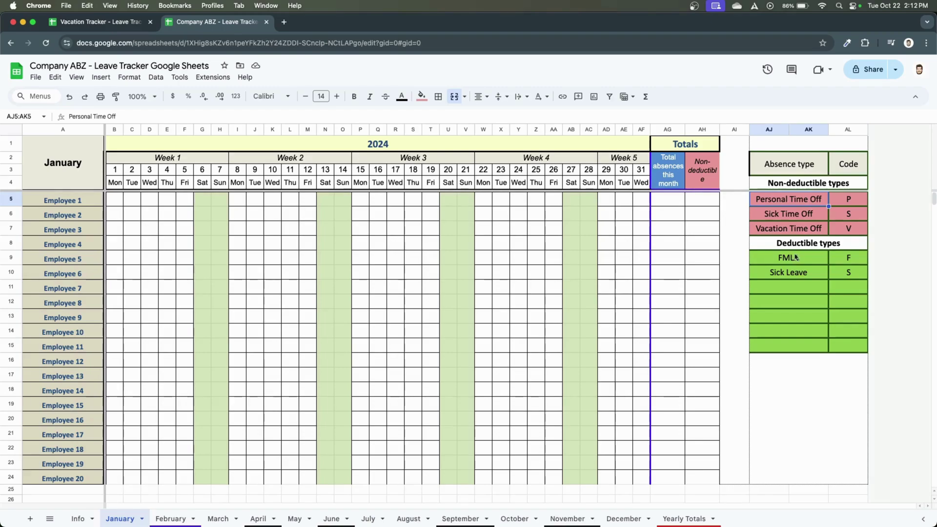
# - Add the deductible absence type "Remote Work" with code R below Sick Leave on the January sheet
pyautogui.click(786, 289)
pyautogui.write('Ren')
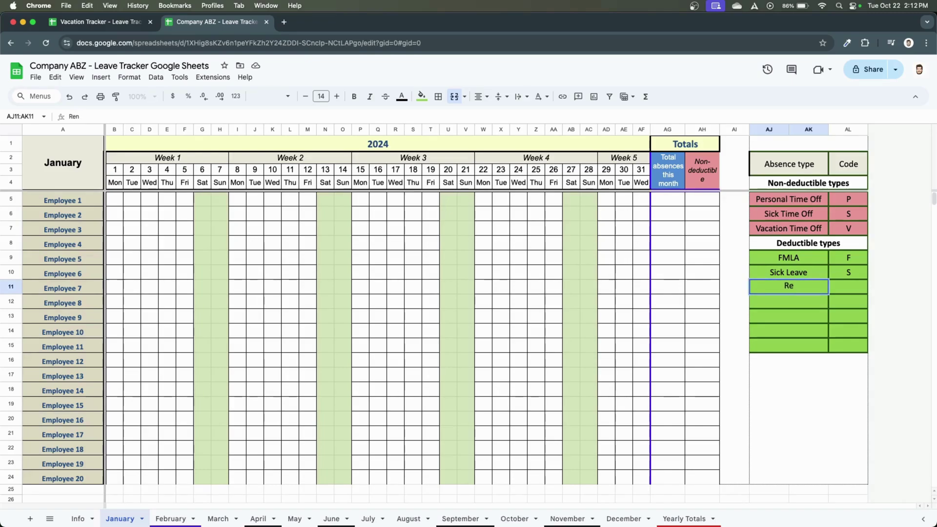
pyautogui.write('mote WOrk')
pyautogui.press('BackSpace')
pyautogui.press('BackSpace')
pyautogui.press('BackSpace')
pyautogui.write('ork')
pyautogui.press('Return')
pyautogui.click(845, 292)
pyautogui.write('R')
pyautogui.press('Return')
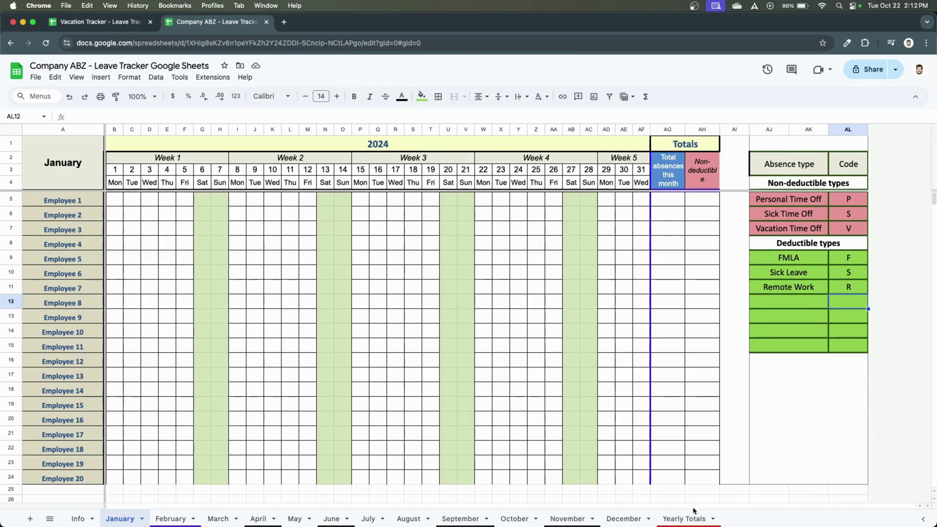
# - Delete row 3, holding the Non-Deductible and Deductible headings, from the Yearly Totals sheet
pyautogui.click(685, 519)
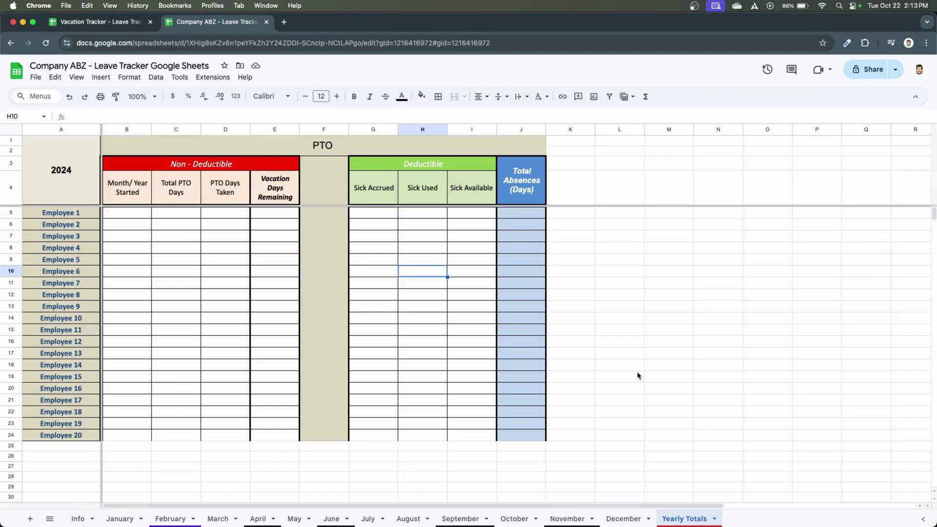
pyautogui.rightClick(8, 166)
pyautogui.click(41, 279)
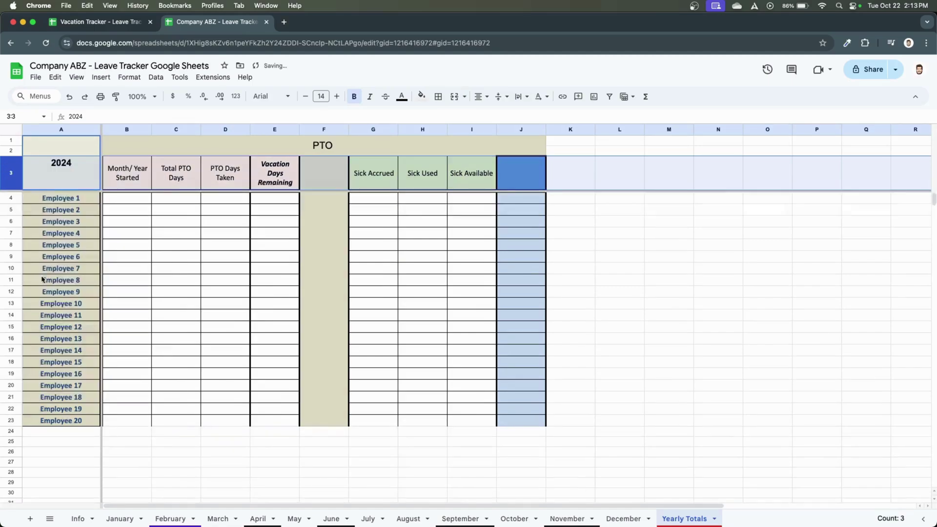
pyautogui.click(367, 315)
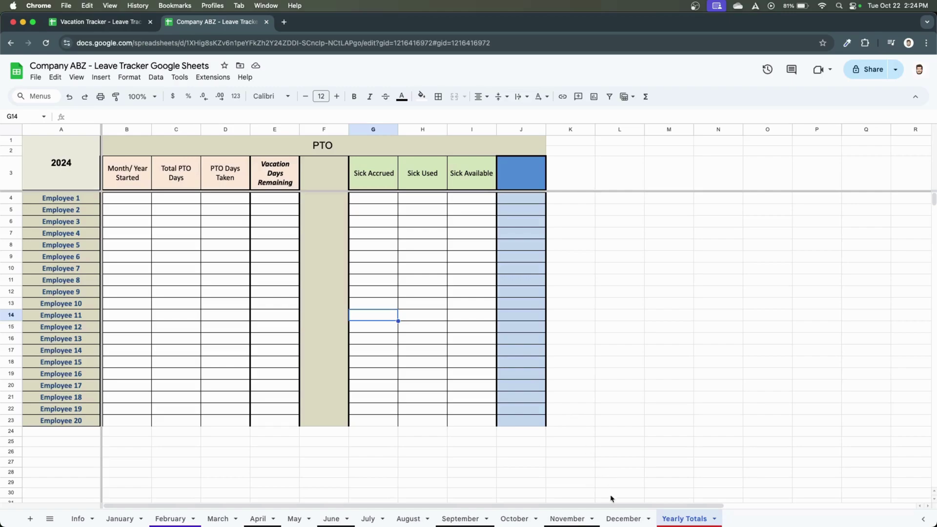
# - Copy the employee names from A5:A24 of the December sheet over the placeholders in Yearly Totals, starting at A4
pyautogui.click(624, 519)
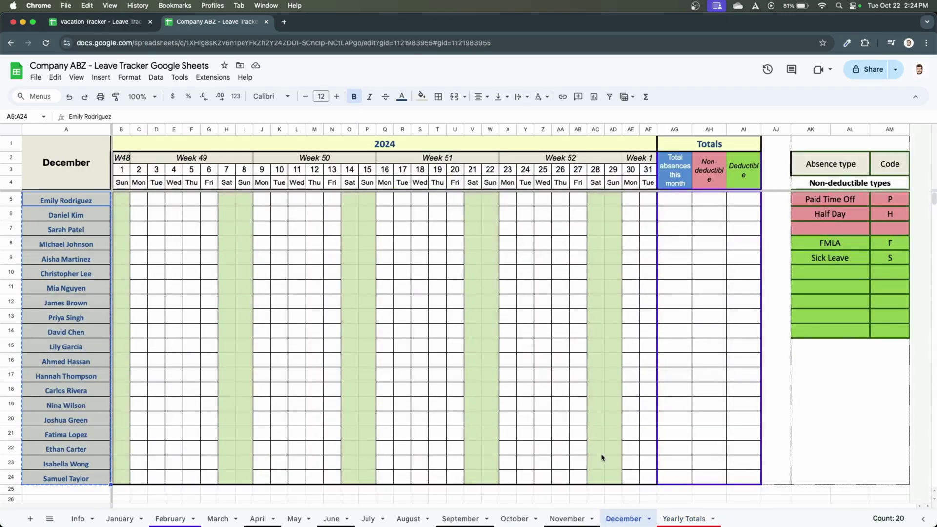
pyautogui.click(684, 518)
pyautogui.click(78, 198)
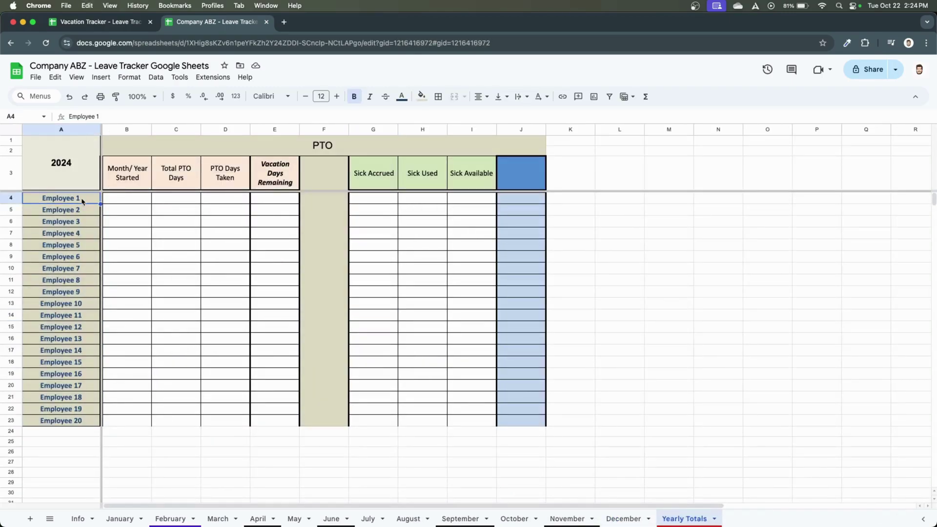
pyautogui.press('super+v')
pyautogui.click(215, 264)
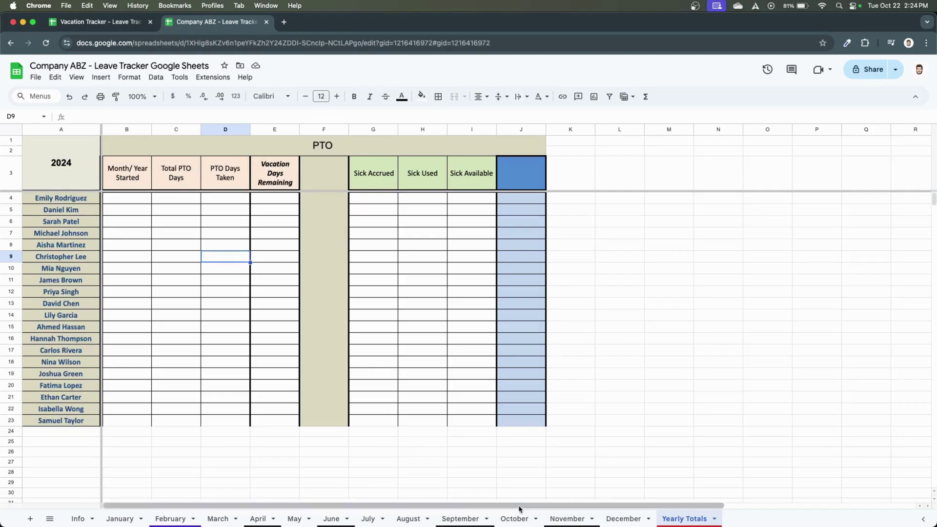
# - Add the absence type "Birthday" with code B below Sick Leave on the November sheet
pyautogui.click(566, 519)
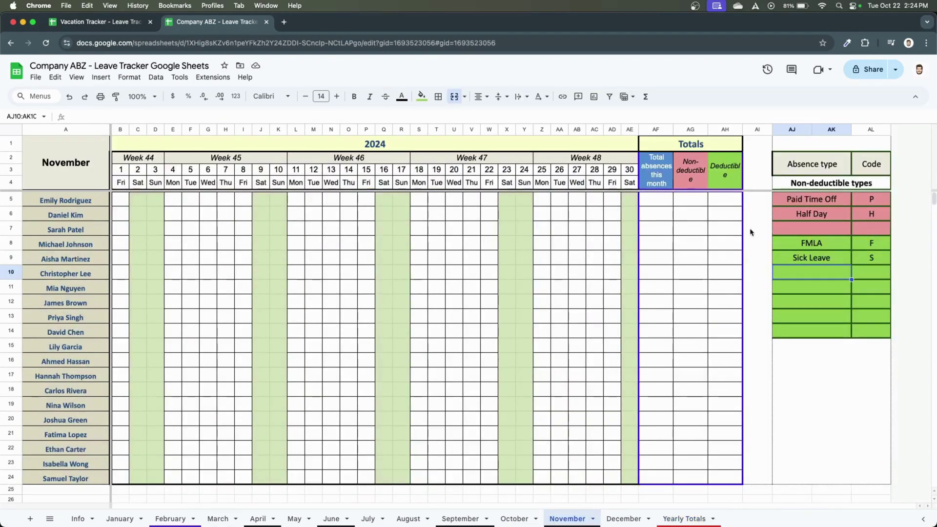
pyautogui.write('Br')
pyautogui.press('BackSpace')
pyautogui.write('irthday')
pyautogui.press('Tab')
pyautogui.write('B')
# - Add the absence type "Remote Work" with code R below Birthday on the November sheet
pyautogui.click(813, 292)
pyautogui.write('Remotw')
pyautogui.press('BackSpace')
pyautogui.write('e WOrk')
pyautogui.press('Tab')
pyautogui.write('R')
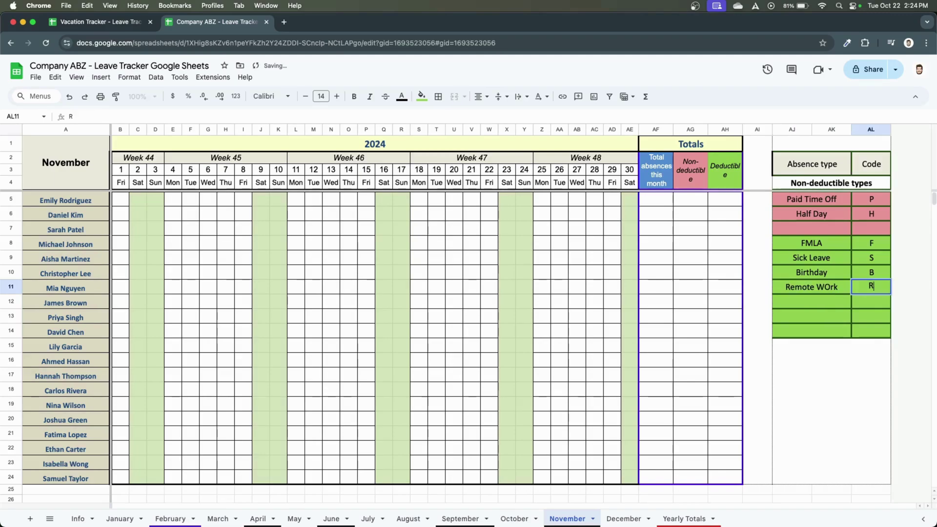
pyautogui.doubleClick(830, 288)
pyautogui.press('BackSpace')
pyautogui.write('o')
# - Add the absence type "Jury Duty" with code J below Remote Work on the November sheet
pyautogui.click(819, 303)
pyautogui.write('Jur')
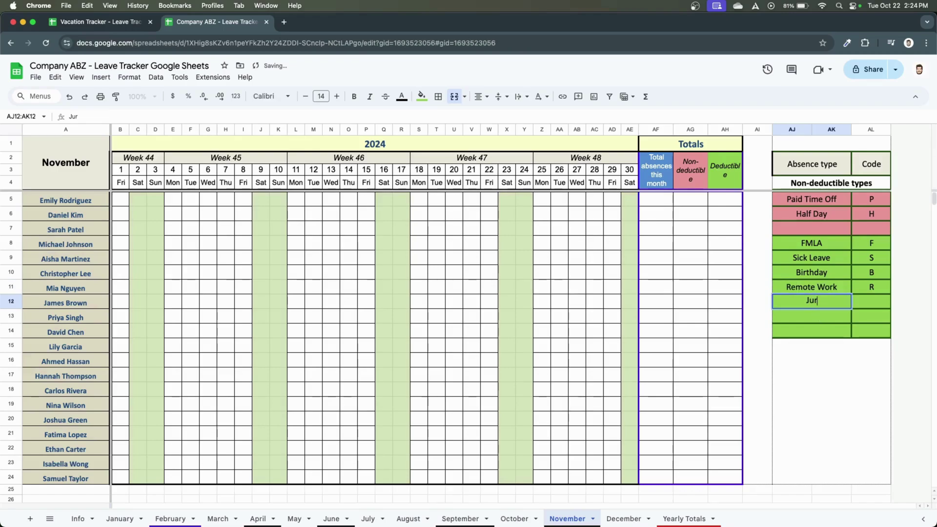
pyautogui.write('yDuty')
pyautogui.press('BackSpace')
pyautogui.press('BackSpace')
pyautogui.press('BackSpace')
pyautogui.press('BackSpace')
pyautogui.write('d')
pyautogui.press('BackSpace')
pyautogui.write('Duty')
pyautogui.press('Tab')
pyautogui.write('J')
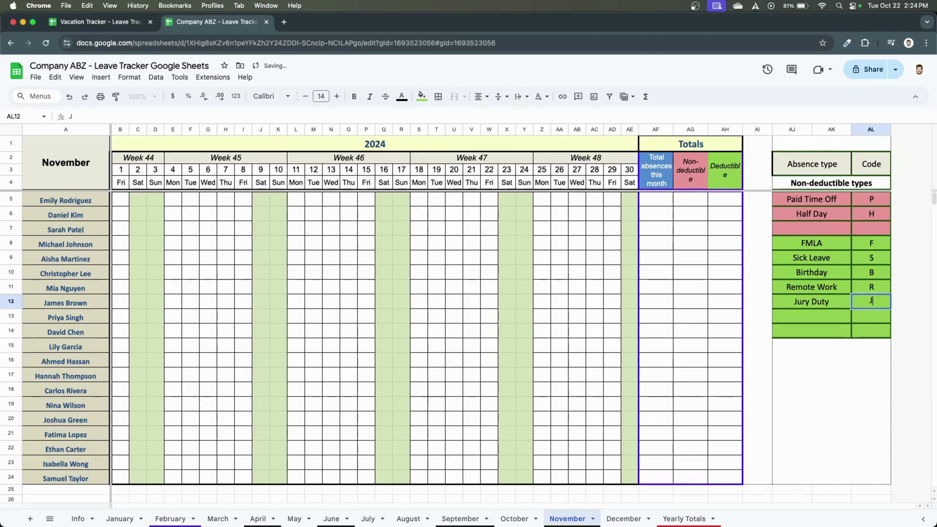
pyautogui.click(551, 288)
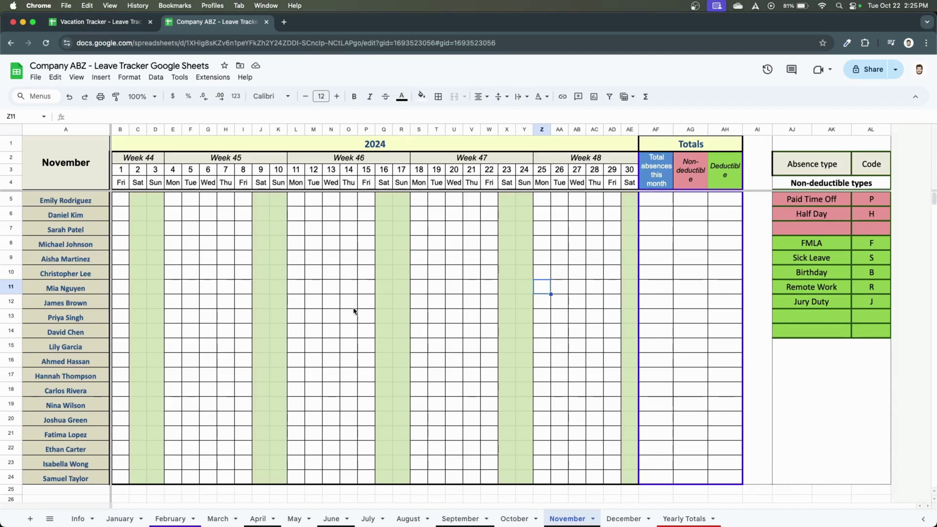
# - Record paid time off with code P for the row 10 employee on Friday, November 15 and Monday, November 18
pyautogui.click(364, 275)
pyautogui.keyDown('super'); pyautogui.click(420, 275); pyautogui.keyUp('super')
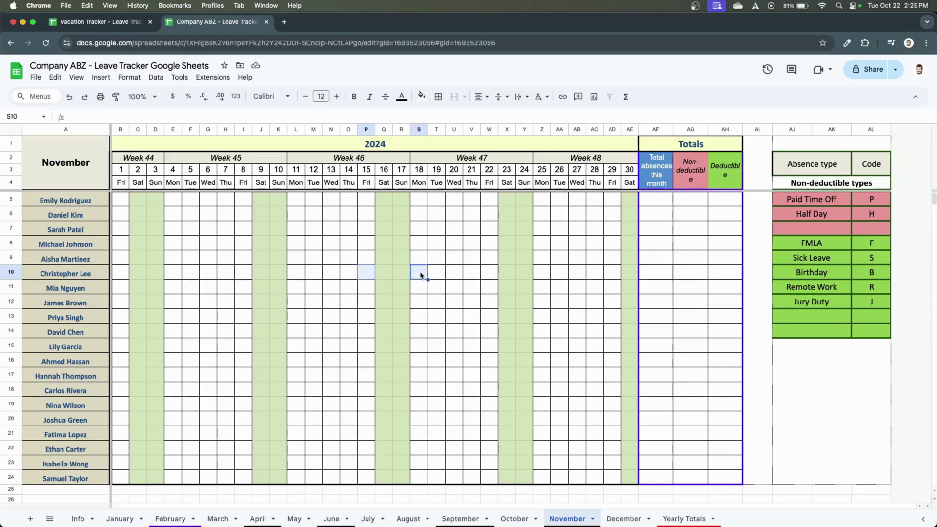
pyautogui.click(364, 277)
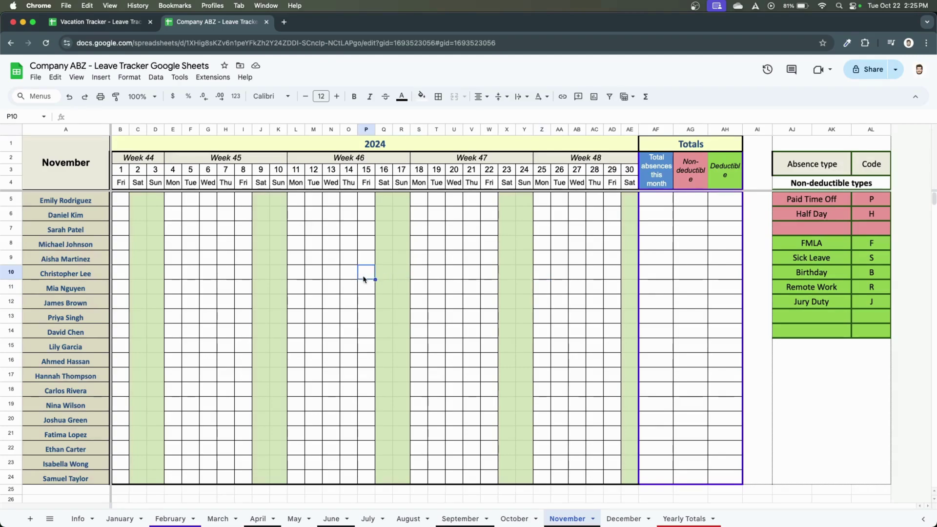
pyautogui.write('P')
pyautogui.click(426, 275)
pyautogui.write('P')
pyautogui.click(420, 235)
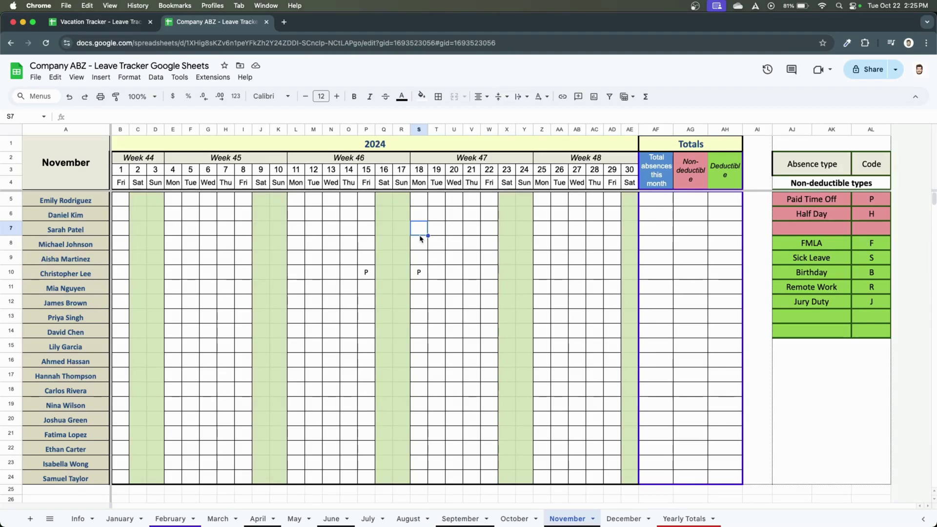
# - Set the row 10 employee's total absences for November to 2
pyautogui.click(421, 273)
pyautogui.press('Left')
pyautogui.press('Left')
pyautogui.press('Left')
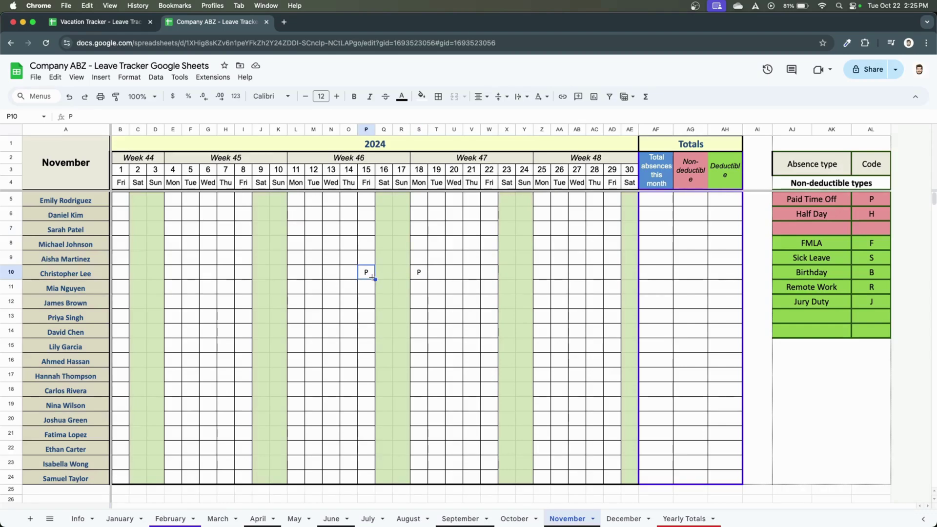
pyautogui.click(652, 273)
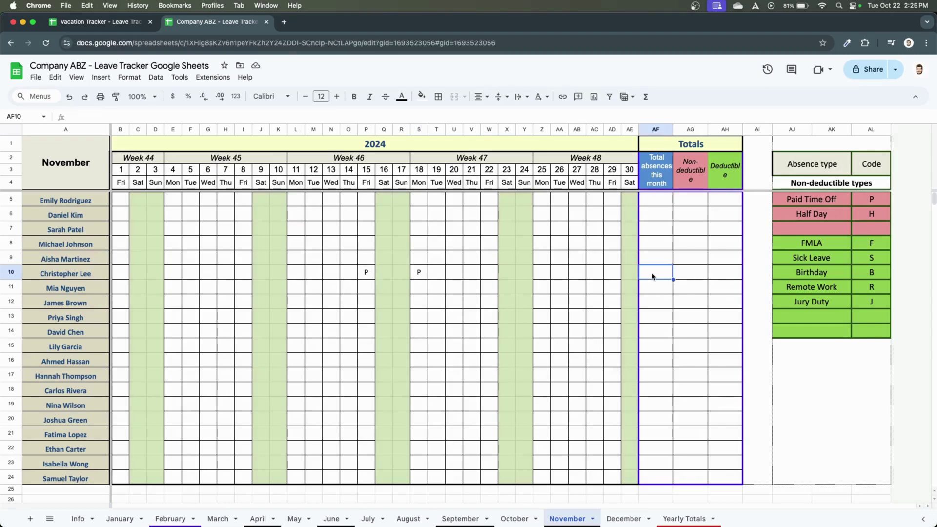
pyautogui.write('2')
pyautogui.press('Return')
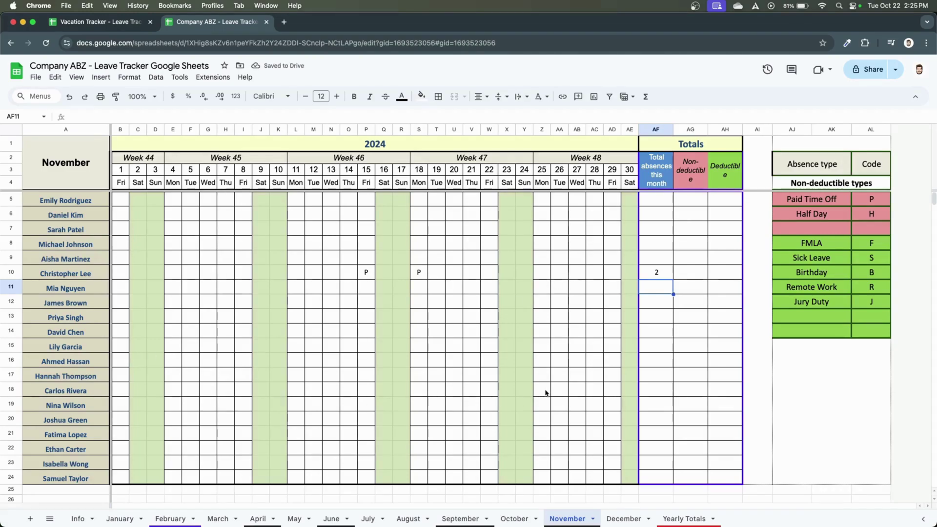
# - Record paid time off with code P for the row 15 employee from Monday, November 25 through Friday, November 29
pyautogui.click(539, 346)
pyautogui.write('P')
pyautogui.click(560, 351)
pyautogui.press('Left')
pyautogui.hotkey('ctrl', 'c')
pyautogui.moveTo(560, 350); pyautogui.dragTo(607, 350)
pyautogui.hotkey('ctrl', 'v')
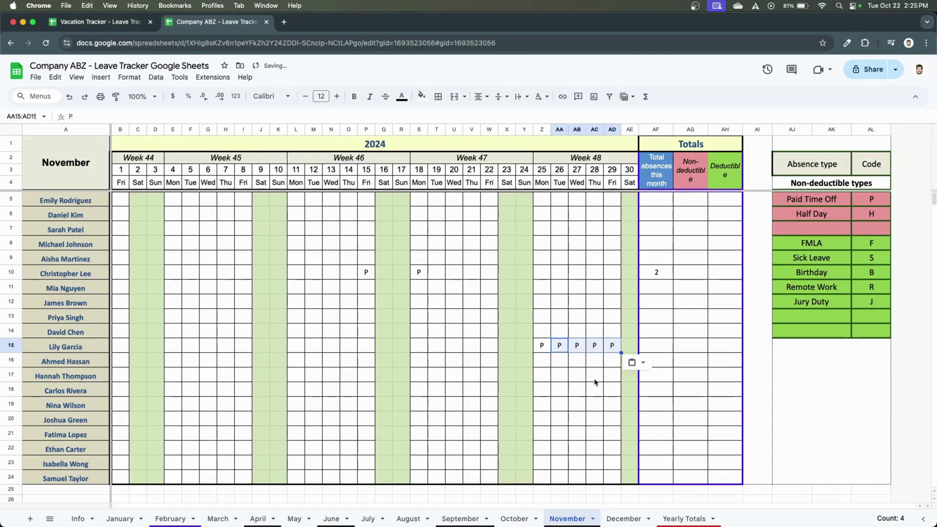
# - Total the row 15 employee's November absences in AF15 with the formula =COUNTA(B15:AE15)
pyautogui.click(656, 348)
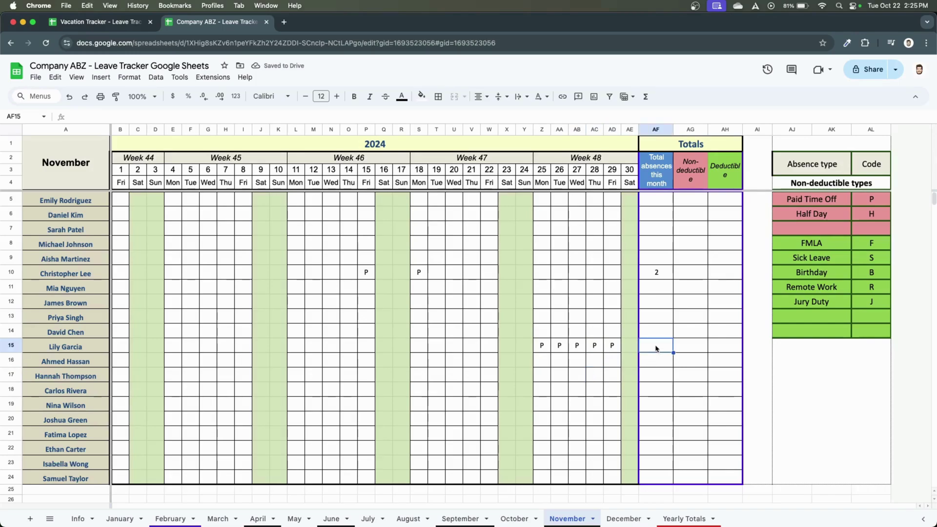
pyautogui.write('=COUNTA(B15:AE15)')
pyautogui.press('Return')
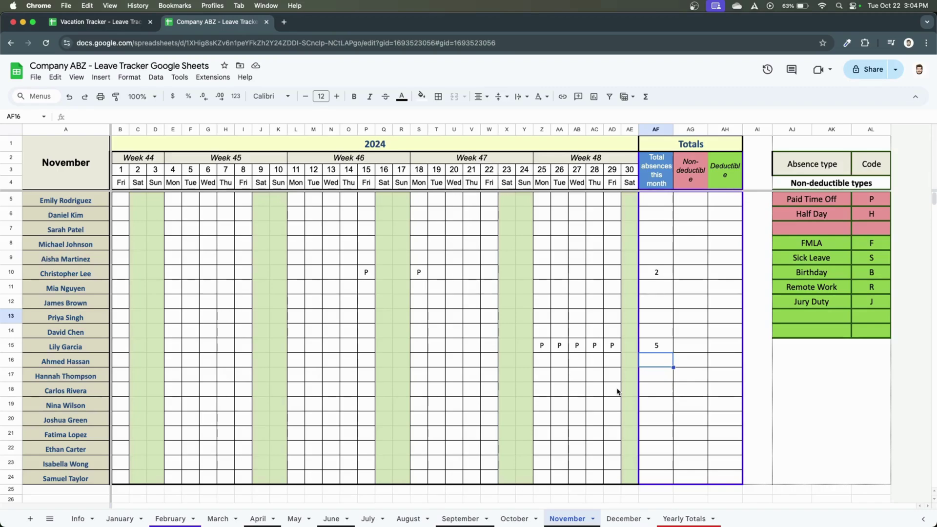
# - On the December sheet, examine the row 13 employee's jury duty entries and the COUNTIF formula that totals them
pyautogui.click(624, 519)
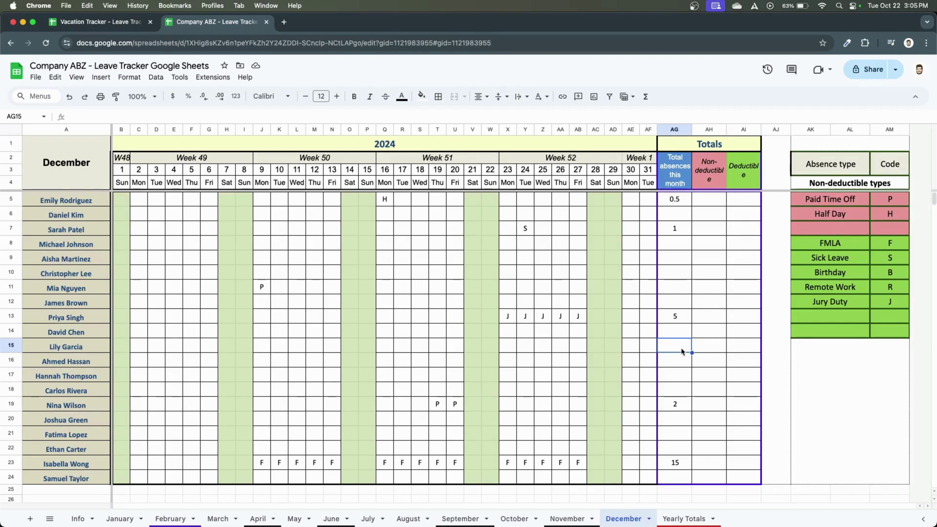
pyautogui.click(14, 315)
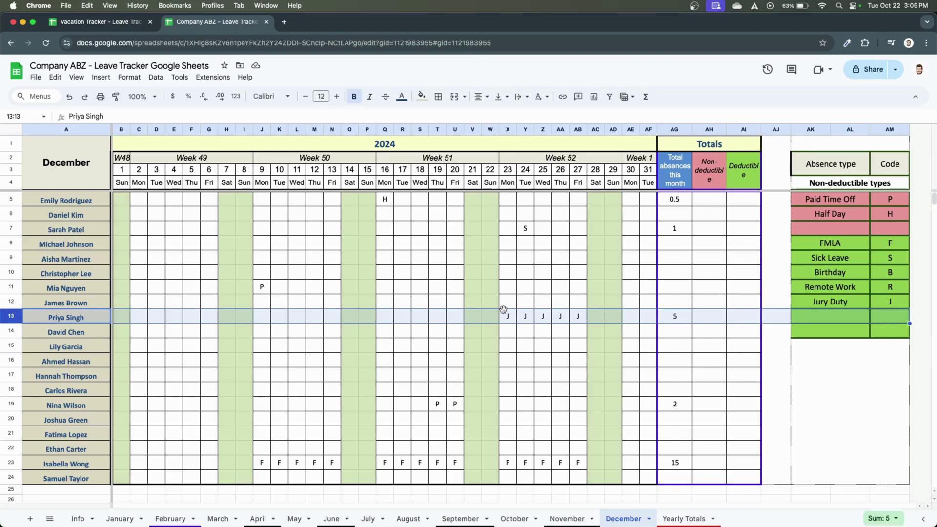
pyautogui.click(582, 336)
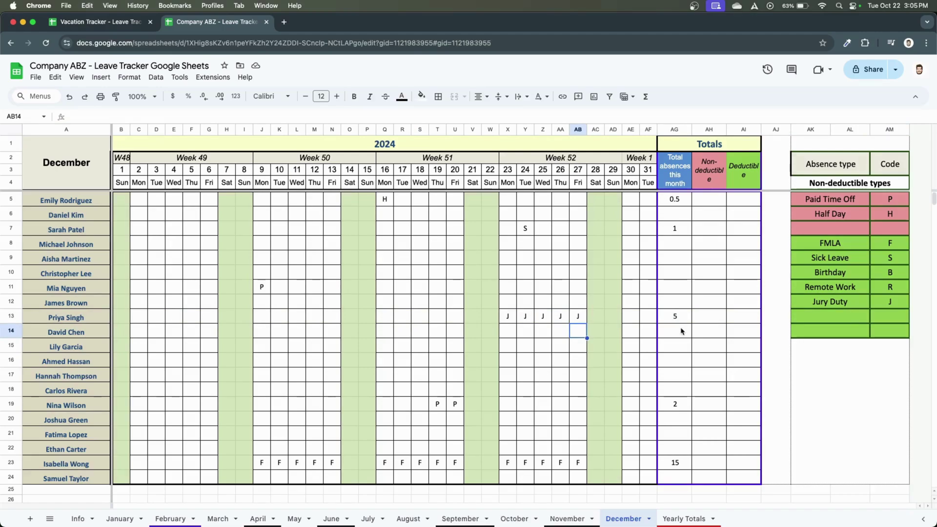
pyautogui.moveTo(581, 316); pyautogui.dragTo(509, 317)
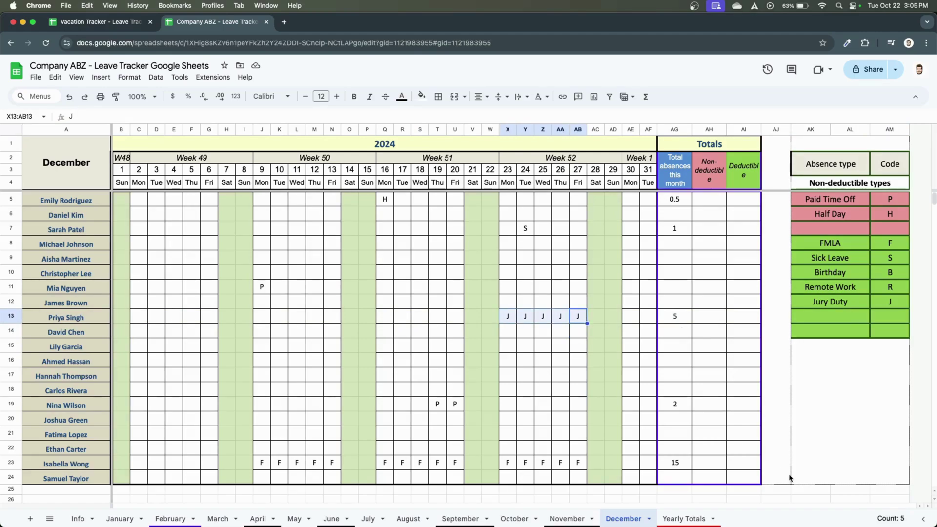
pyautogui.click(682, 337)
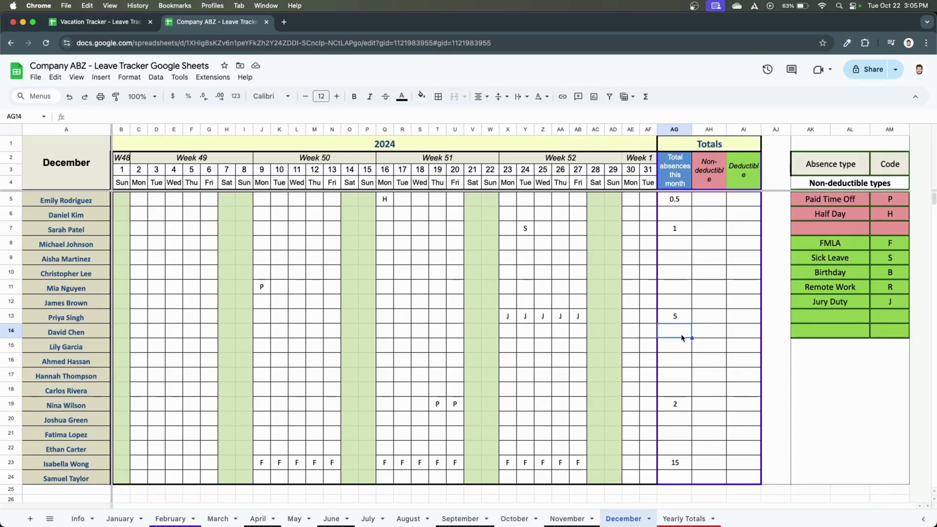
pyautogui.click(680, 317)
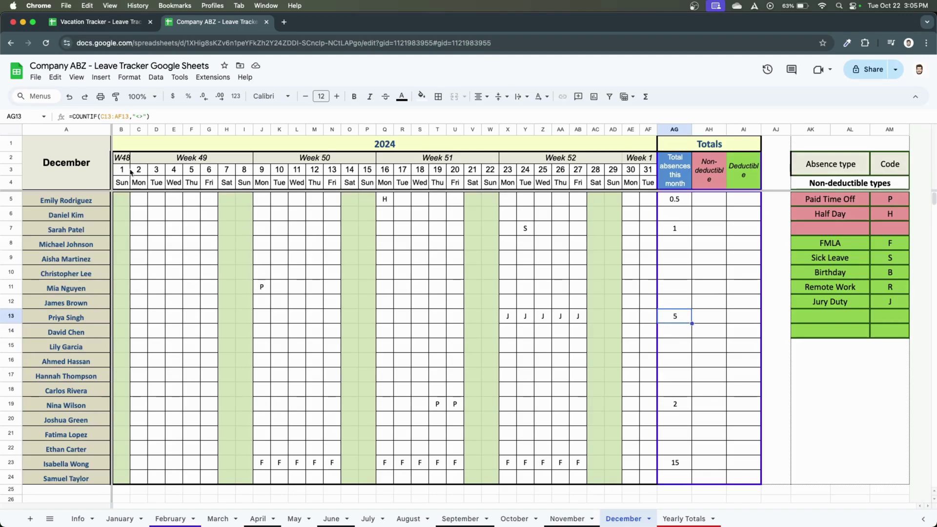
pyautogui.click(107, 118)
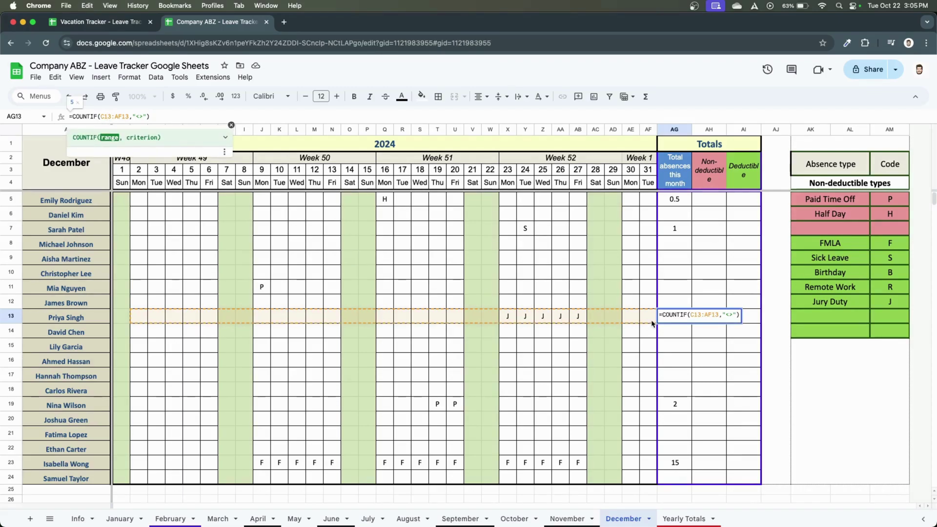
pyautogui.click(548, 342)
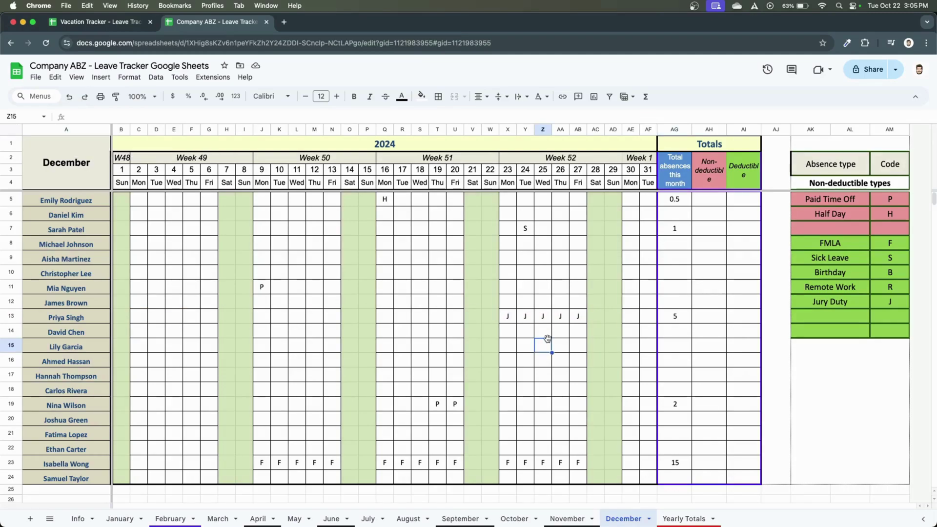
# - Record jury duty with code J for the row 13 employee on December 20 and December 19
pyautogui.click(457, 318)
pyautogui.write('J')
pyautogui.click(442, 317)
pyautogui.write('J')
# - Clear the row 13 employee's absence codes from December 19 through December 24
pyautogui.moveTo(527, 318); pyautogui.dragTo(445, 323)
pyautogui.press('Delete')
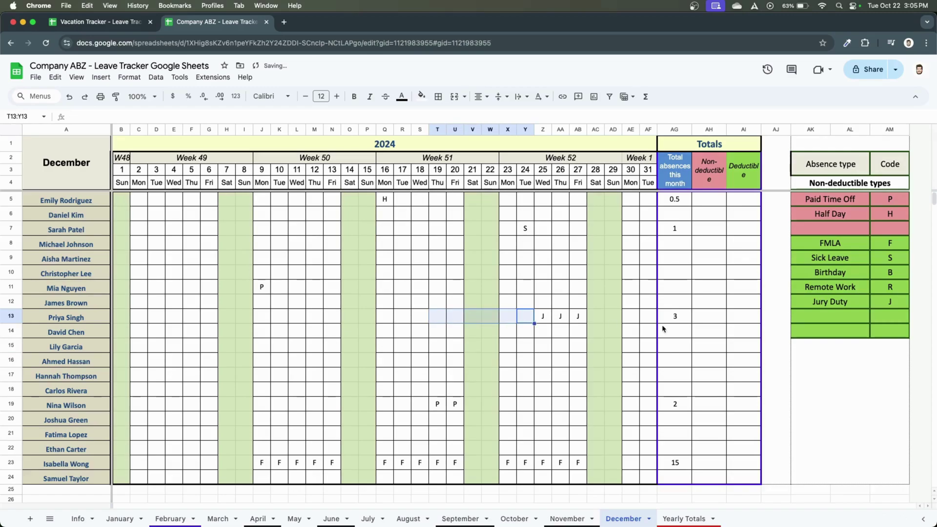
pyautogui.click(682, 331)
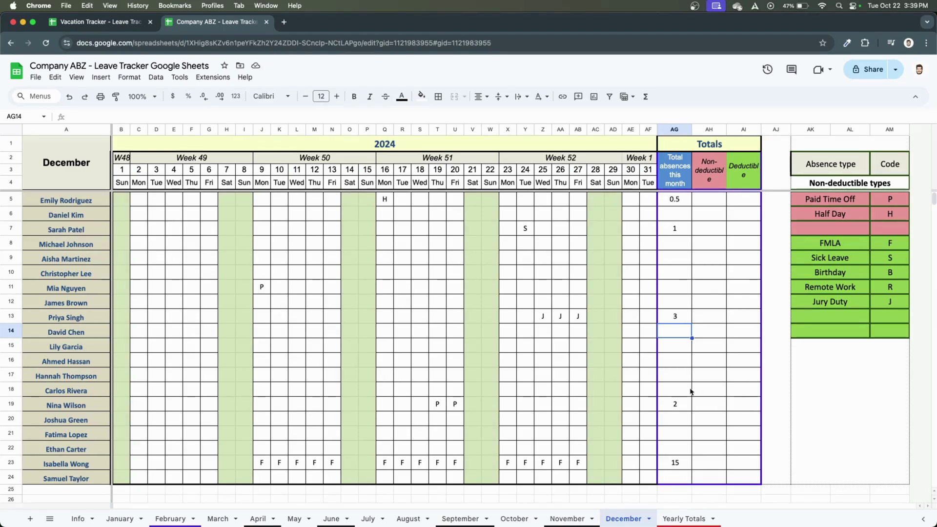
# - On the Yearly Totals sheet, set the first employee's Total PTO Days in C4 to 20
pyautogui.click(684, 519)
pyautogui.click(203, 237)
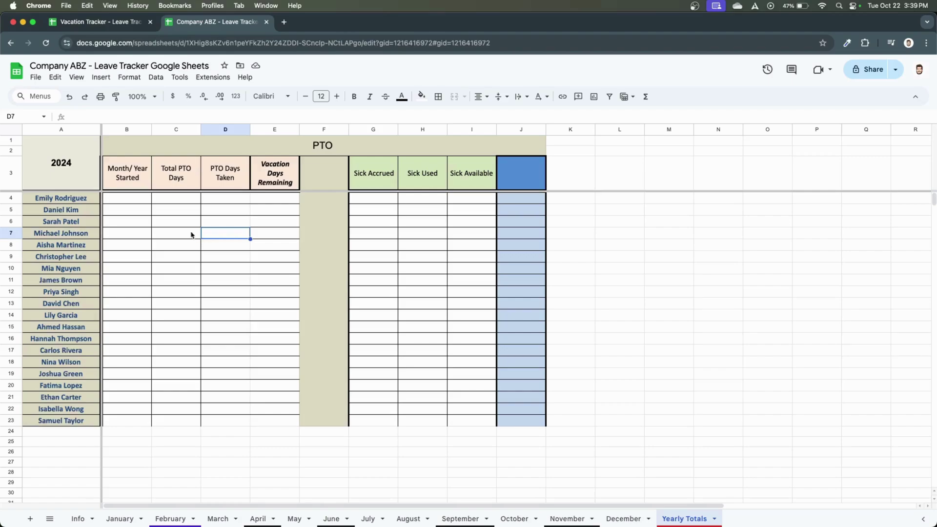
pyautogui.click(173, 205)
pyautogui.write('20')
pyautogui.press('Return')
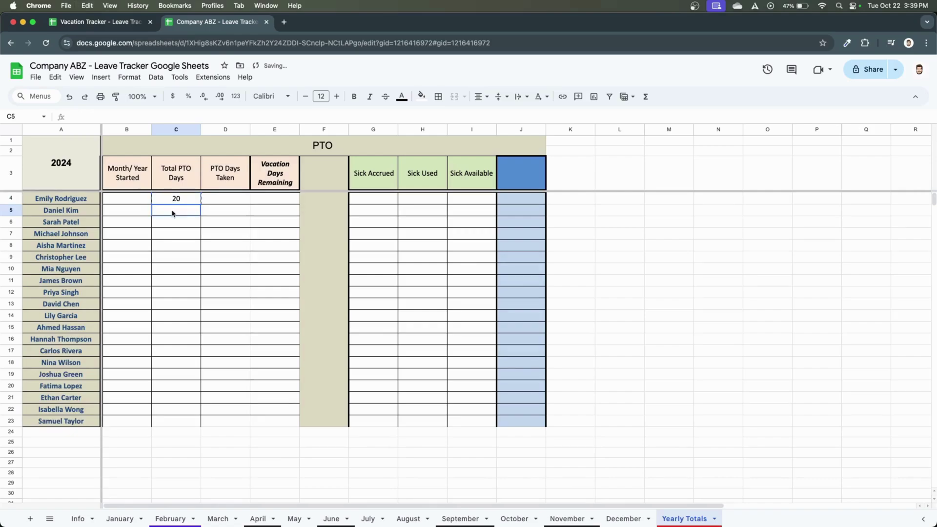
# - Copy the 20 total PTO days to the remaining employees in C5:C23, pasting values only
pyautogui.moveTo(171, 211); pyautogui.dragTo(172, 424)
pyautogui.hotkey('ctrl', 'v')
pyautogui.click(213, 451)
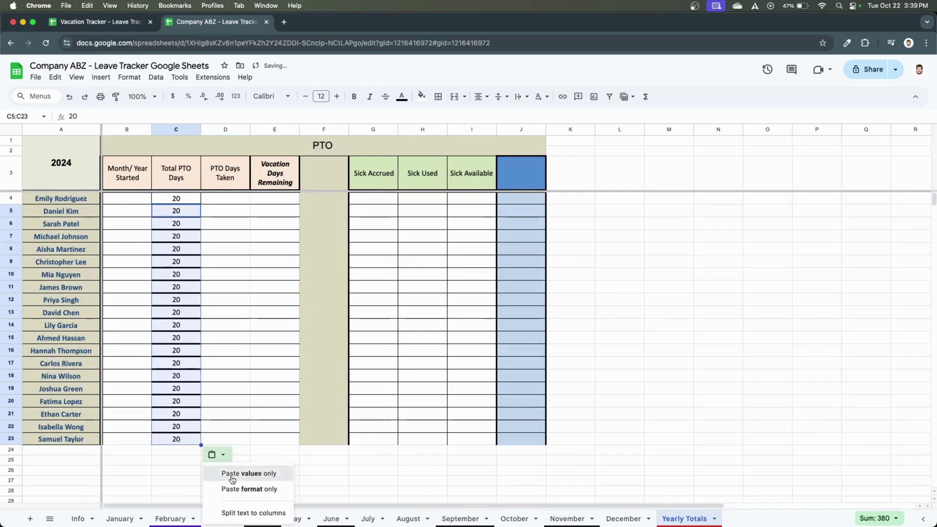
pyautogui.click(242, 320)
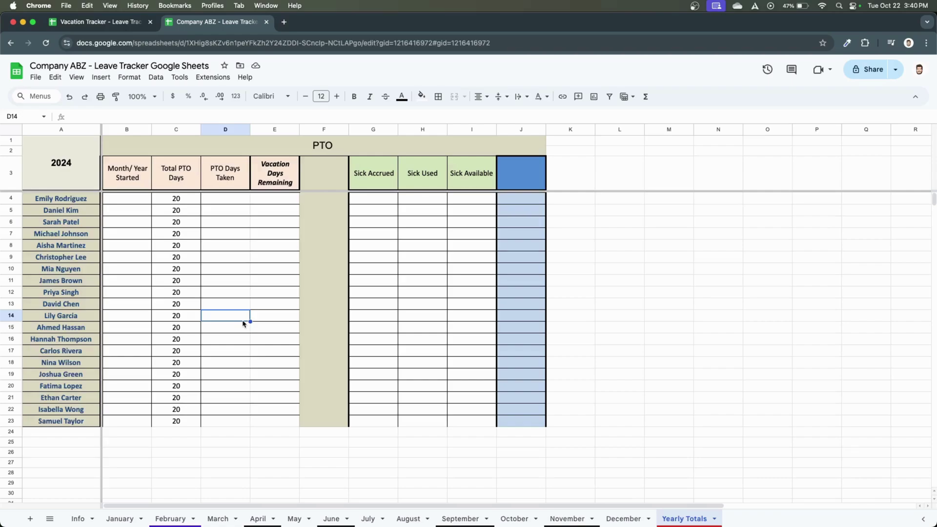
# - Calculate Vacation Days Remaining in E4 with =C4-D4 and fill the formula down to E23
pyautogui.click(280, 198)
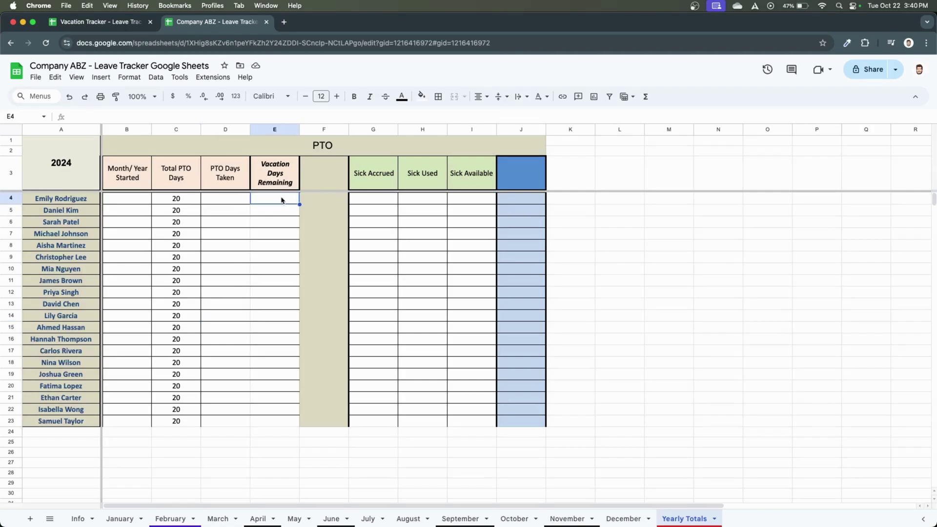
pyautogui.write('=')
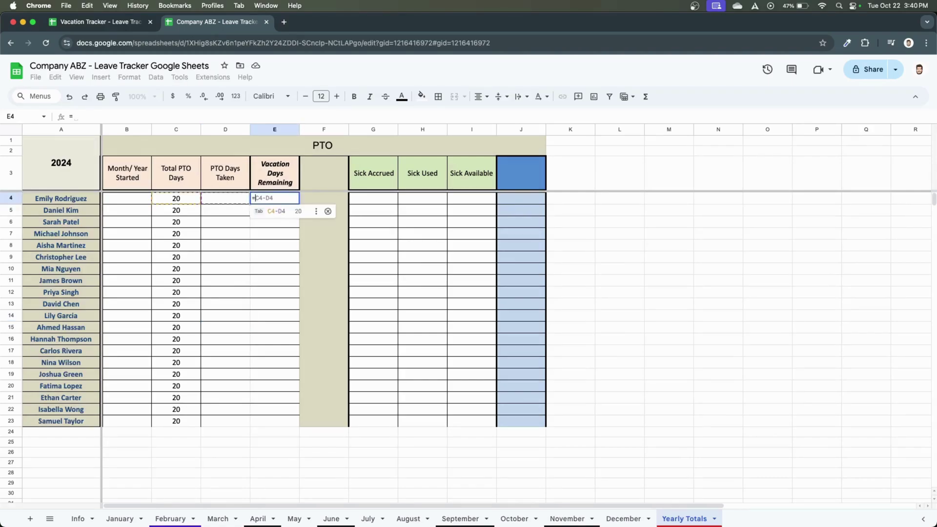
pyautogui.click(281, 215)
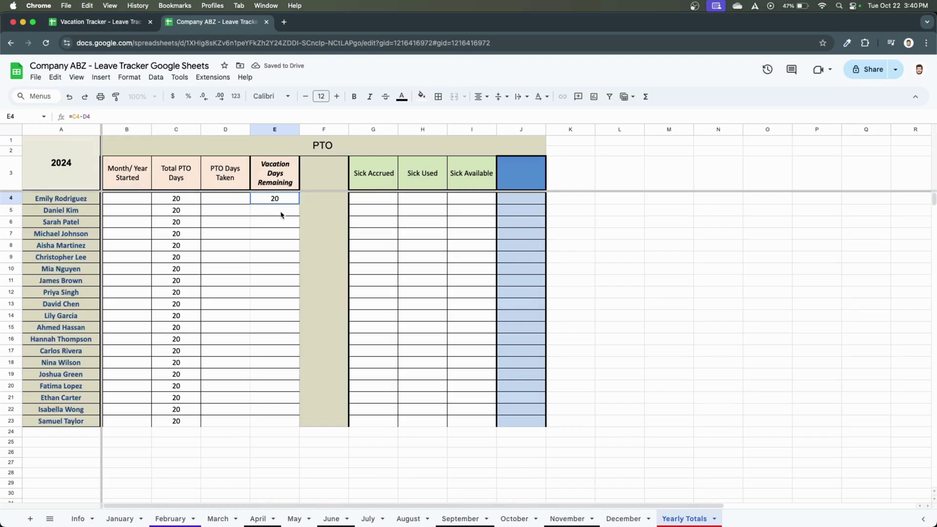
pyautogui.moveTo(300, 204); pyautogui.dragTo(291, 423)
# - Apply the formatting of the Total PTO Days cells C4:C23 to the Vacation Days Remaining cells E4:E23
pyautogui.moveTo(176, 200); pyautogui.dragTo(184, 438)
pyautogui.hotkey('ctrl', 'c')
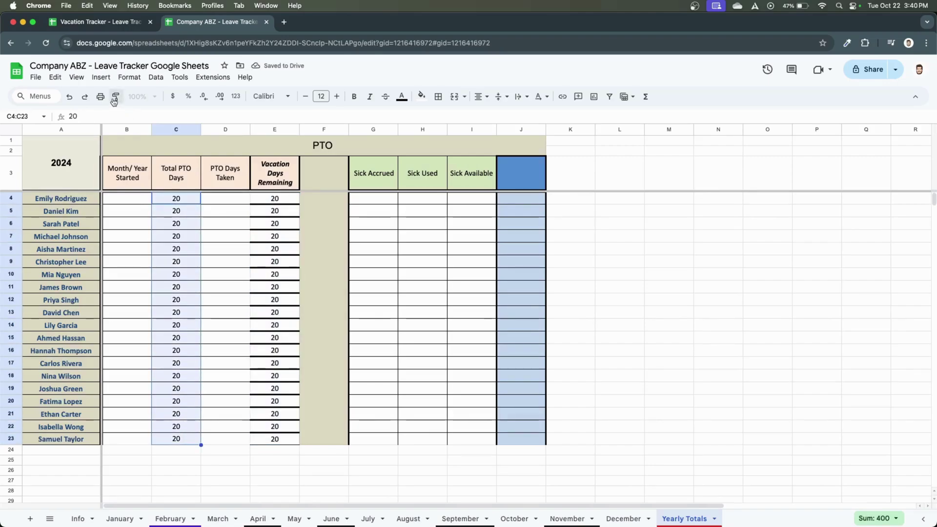
pyautogui.moveTo(267, 200); pyautogui.dragTo(274, 440)
pyautogui.hotkey('ctrl', 'v')
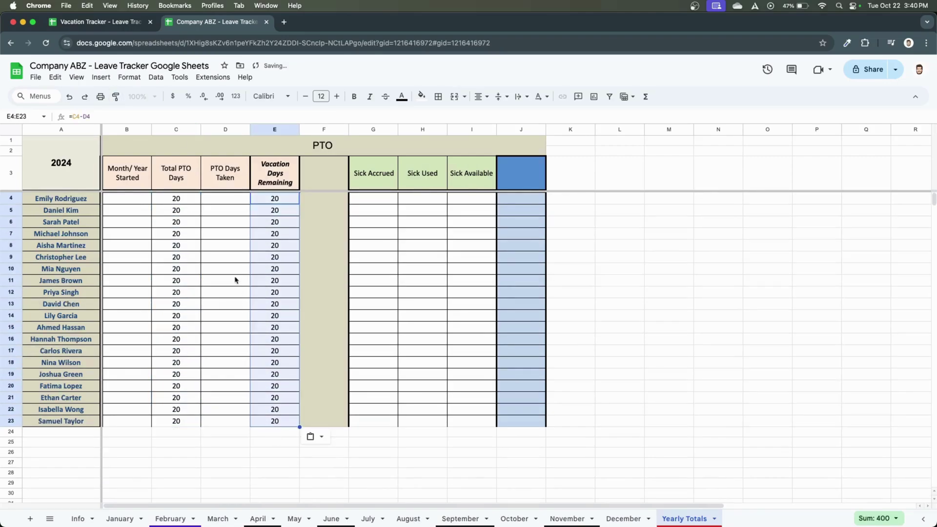
pyautogui.click(232, 260)
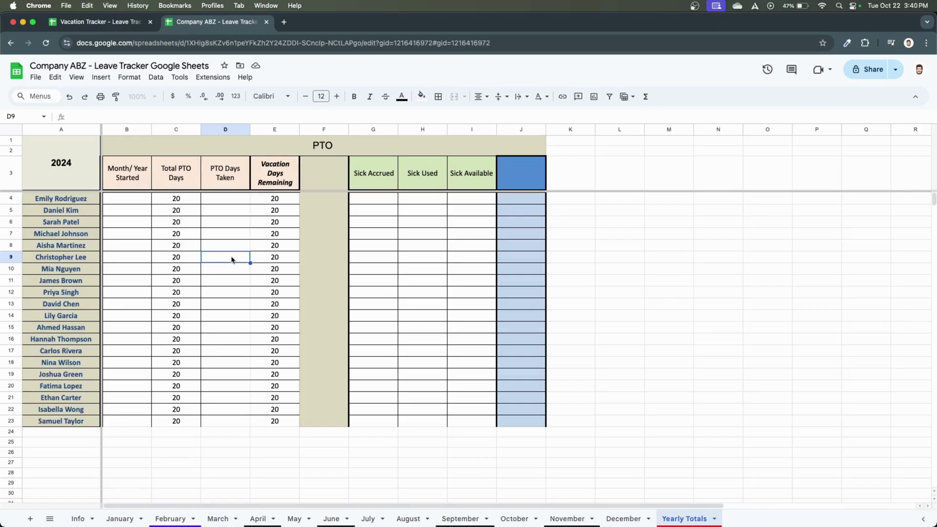
# - Start a PTO Days Taken formula in D12 that adds the monthly totals January!AG13 and February!AE13
pyautogui.click(228, 295)
pyautogui.write('=')
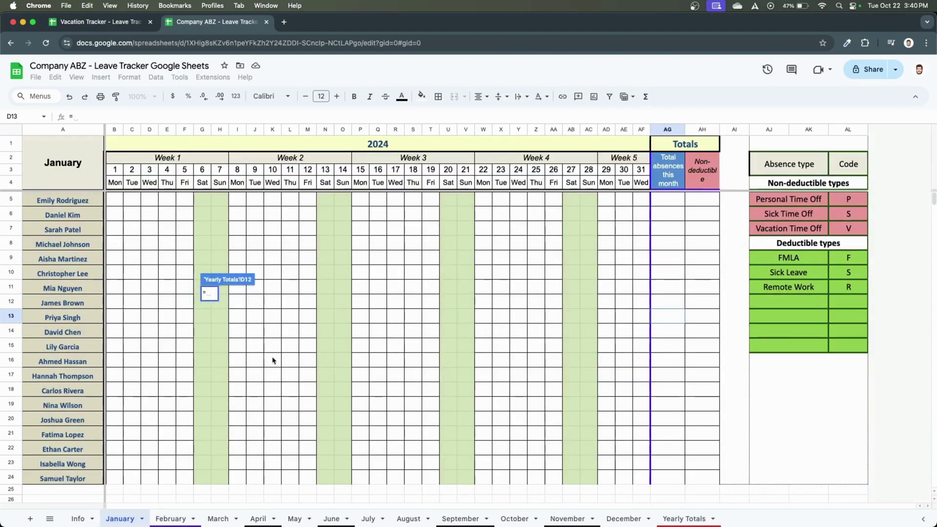
pyautogui.click(669, 320)
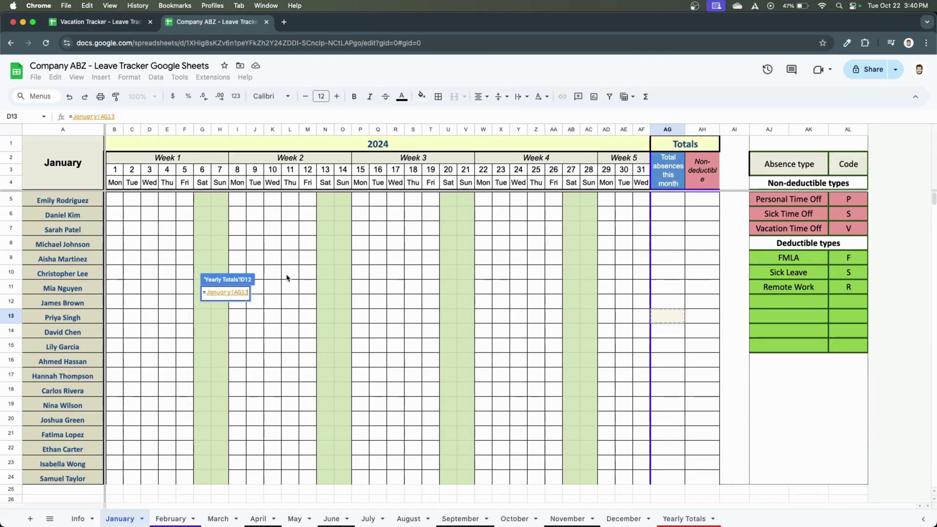
pyautogui.write('+')
pyautogui.click(178, 519)
pyautogui.click(633, 316)
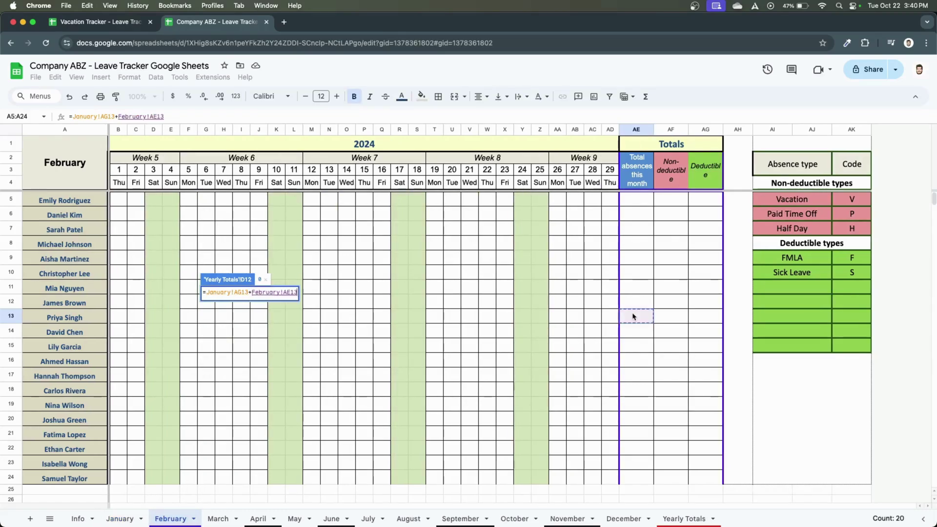
pyautogui.write('+')
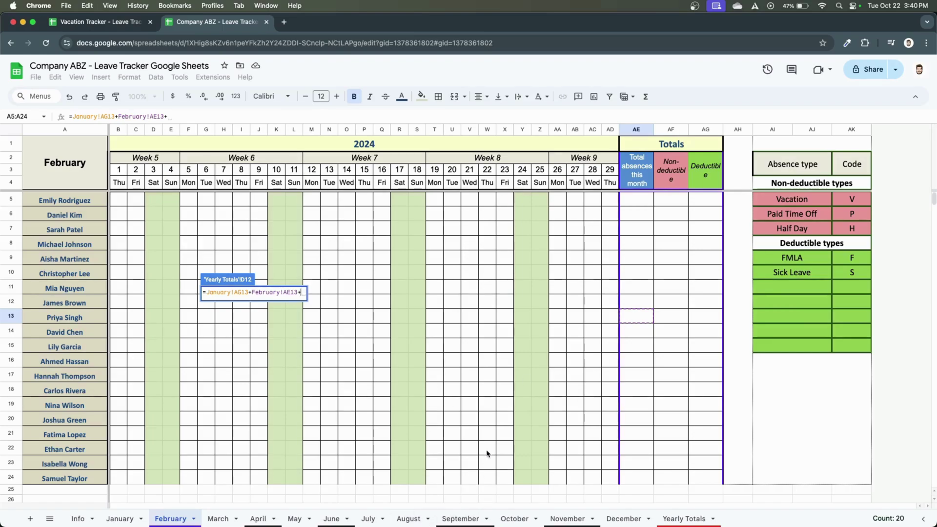
# - Extend the D12 formula with the monthly totals October!AG13 and November!AF13
pyautogui.click(514, 518)
pyautogui.click(668, 316)
pyautogui.write('+')
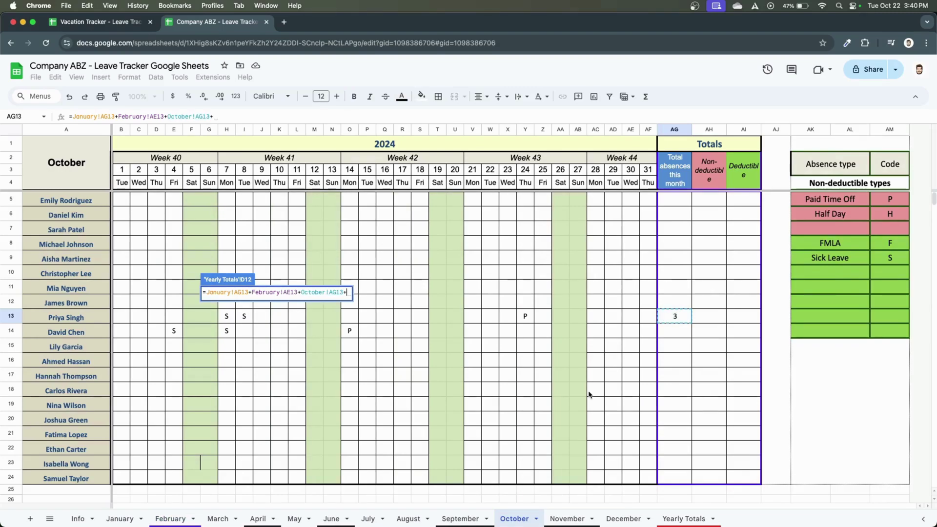
pyautogui.click(567, 519)
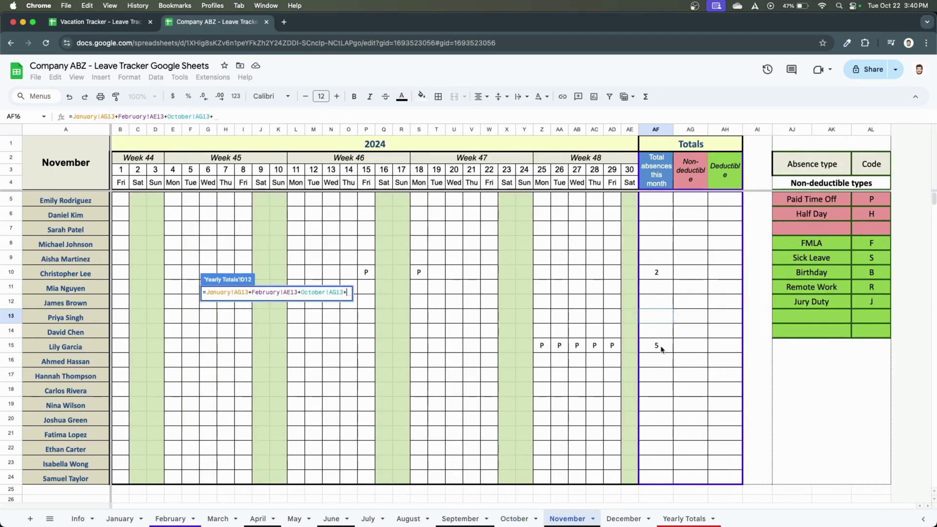
pyautogui.click(656, 317)
pyautogui.write('+')
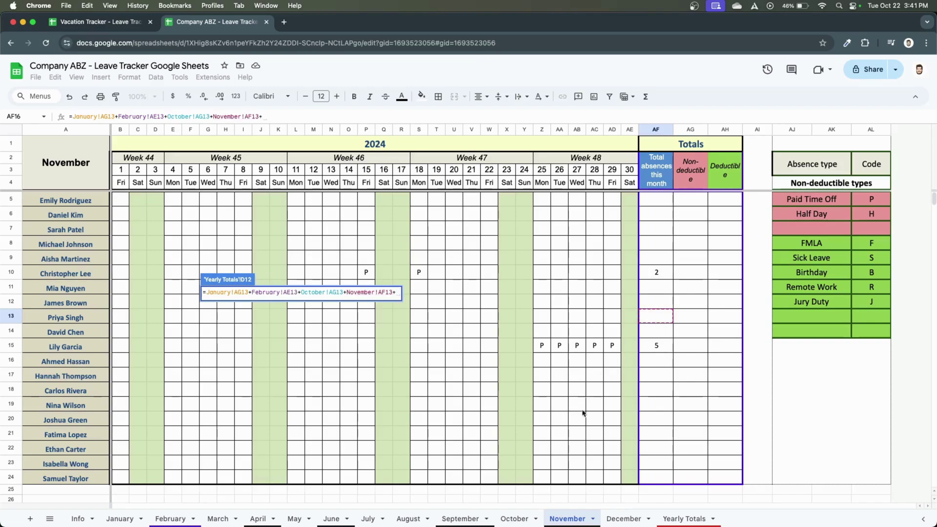
# - Add the December!AG13 total as the last term of the D12 formula and complete it
pyautogui.click(624, 519)
pyautogui.click(676, 305)
pyautogui.click(676, 316)
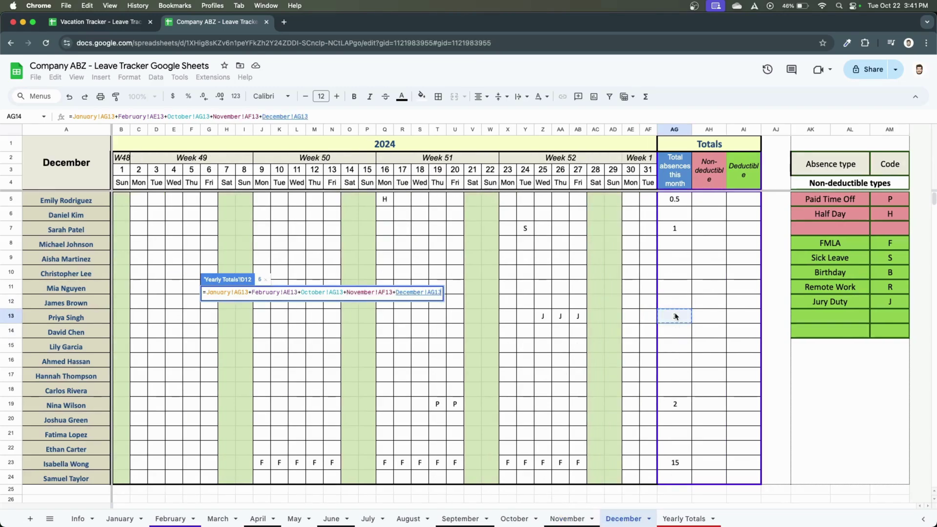
pyautogui.press('Return')
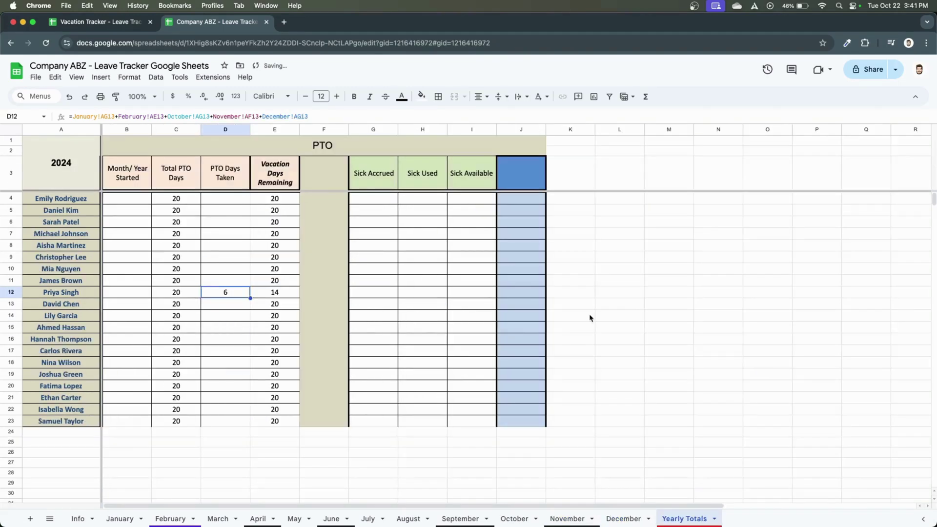
pyautogui.click(226, 273)
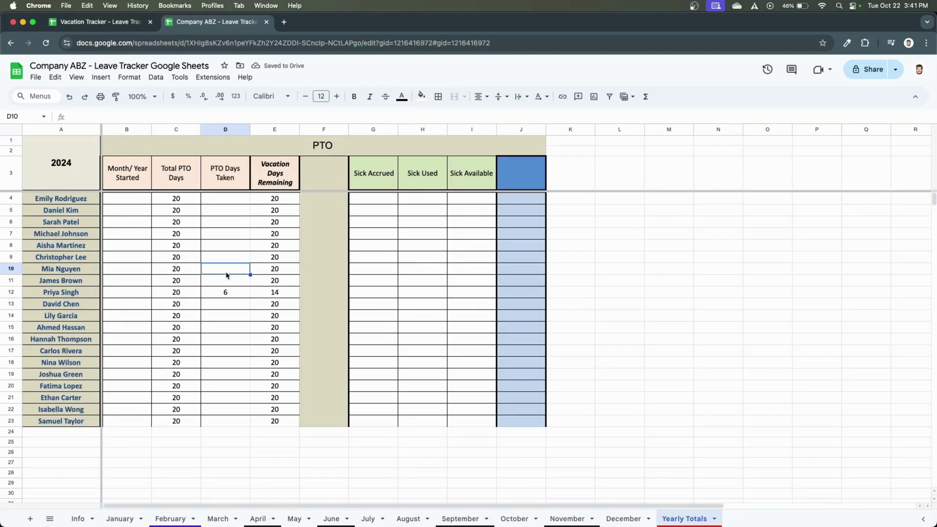